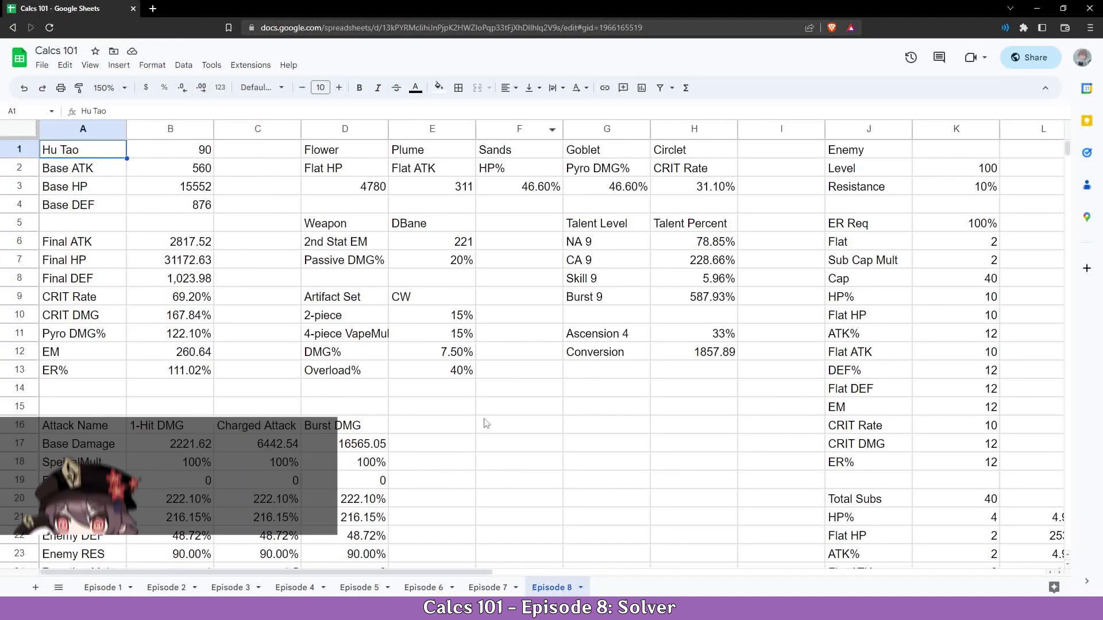
- Start the Solver add-on from the Extensions menu to open its sidebar
left_click(486, 423)
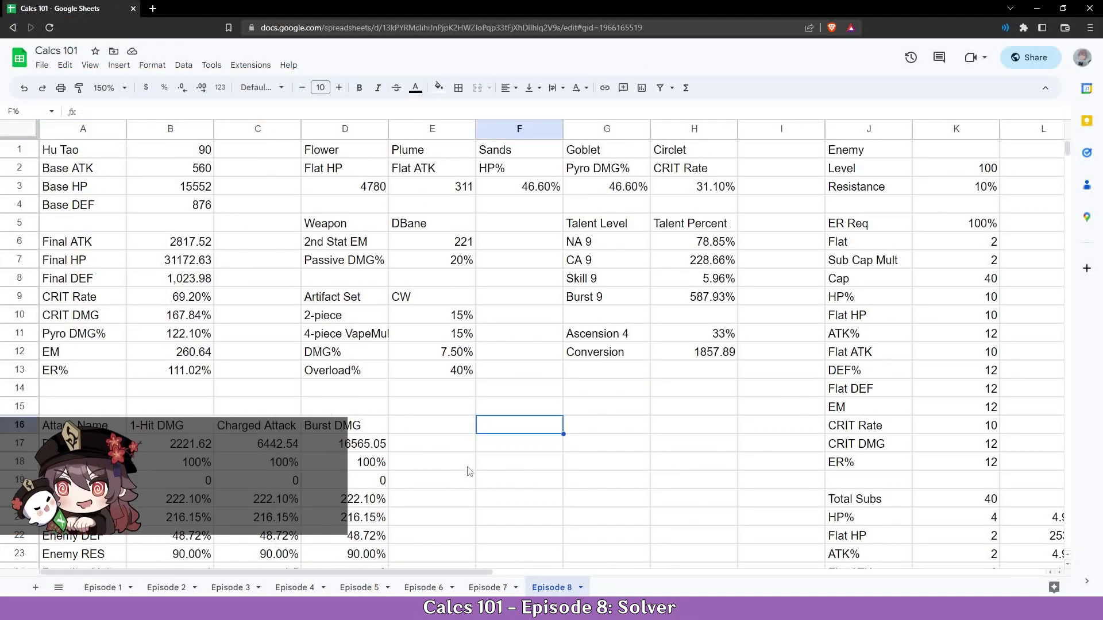
left_click(250, 66)
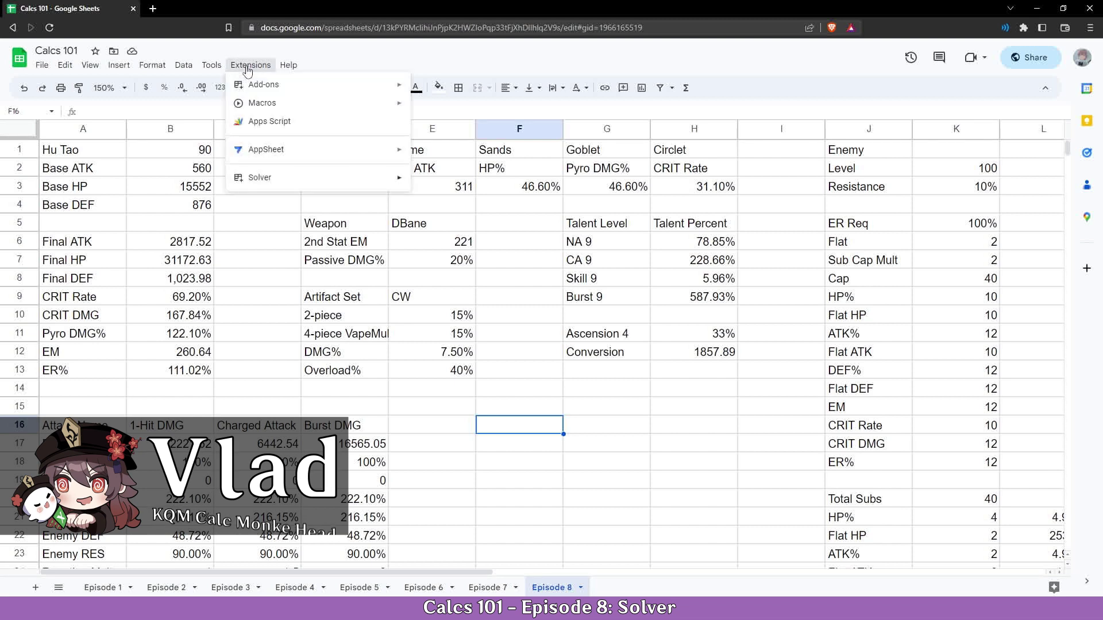
mouse_move(293, 181)
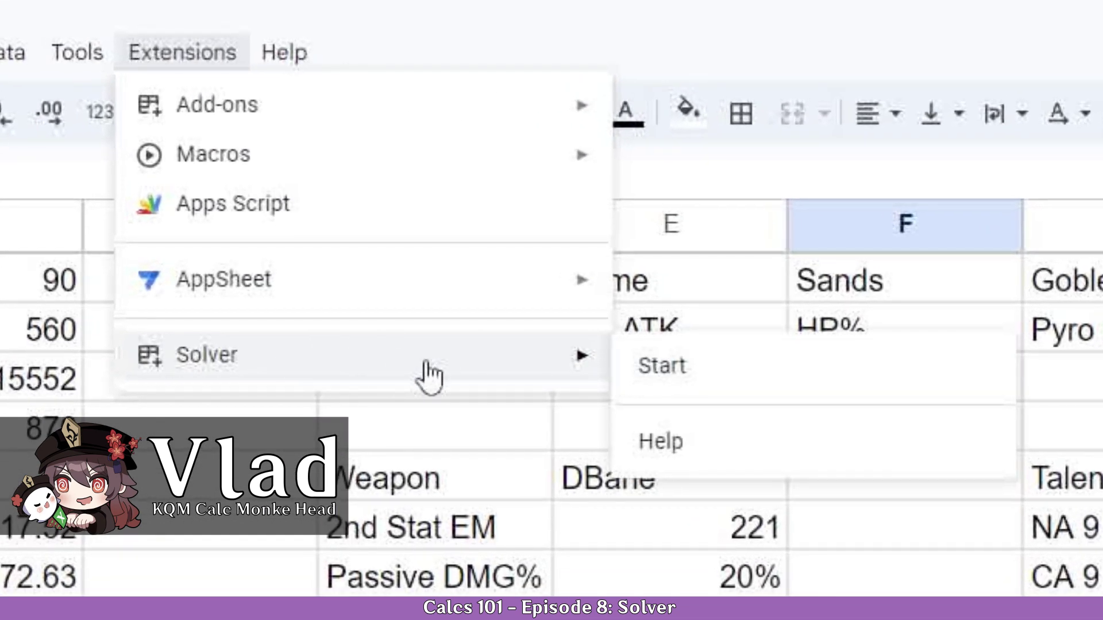
mouse_move(322, 116)
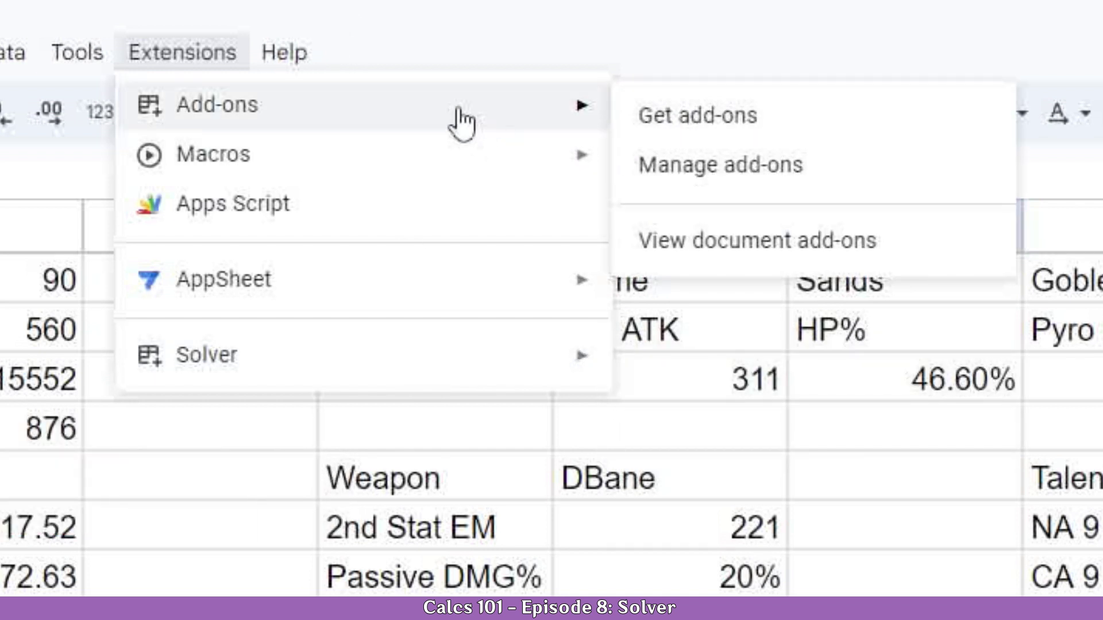
mouse_move(328, 357)
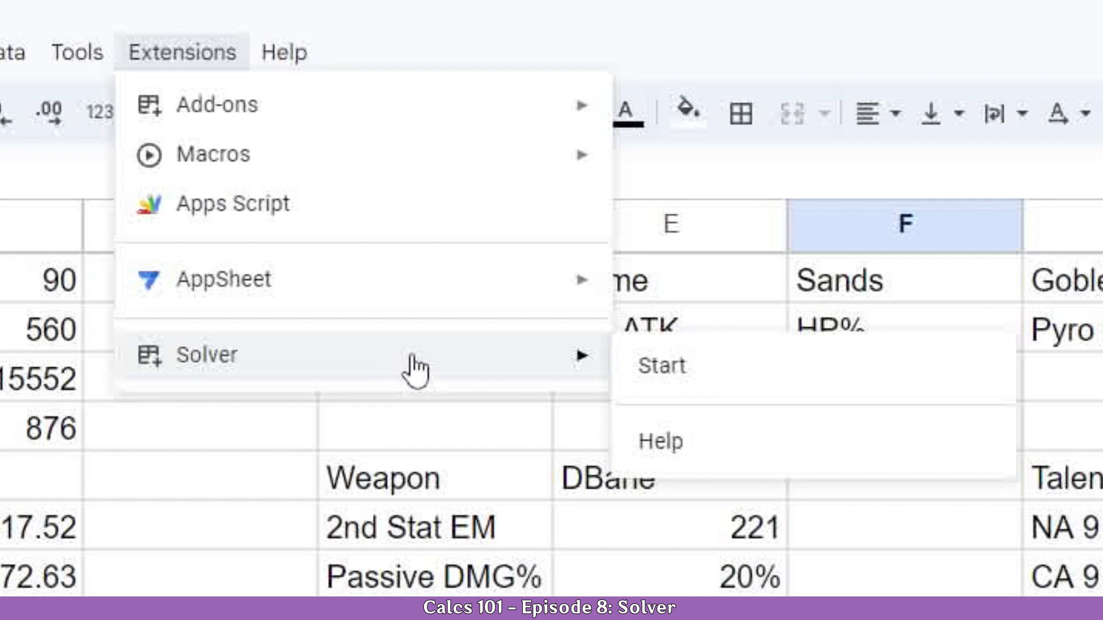
left_click(660, 367)
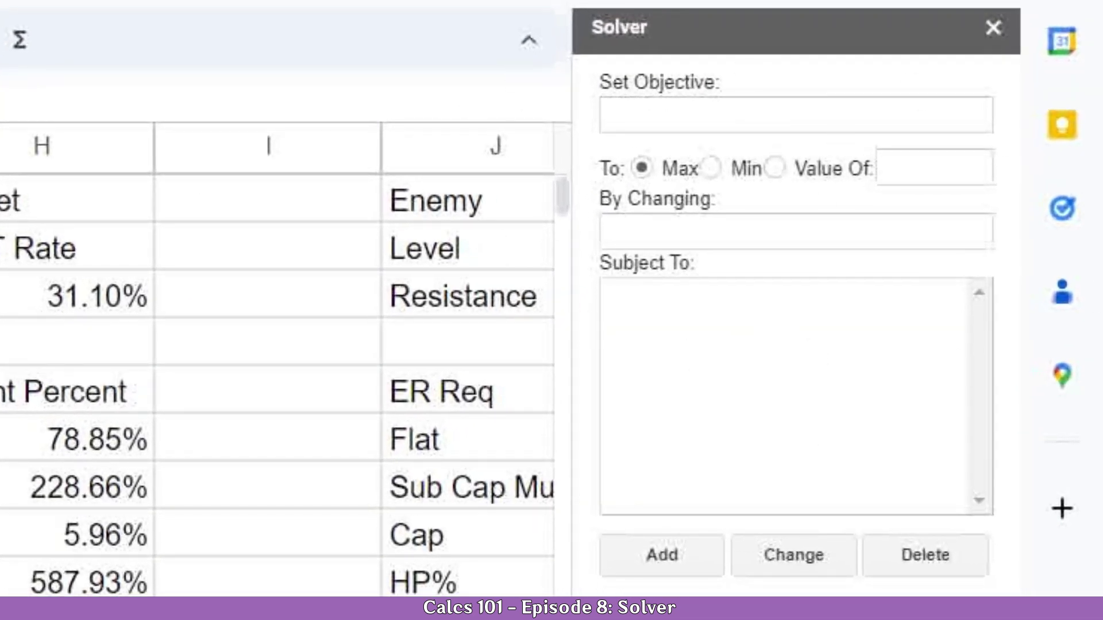
scroll(276, 356, "right", 4)
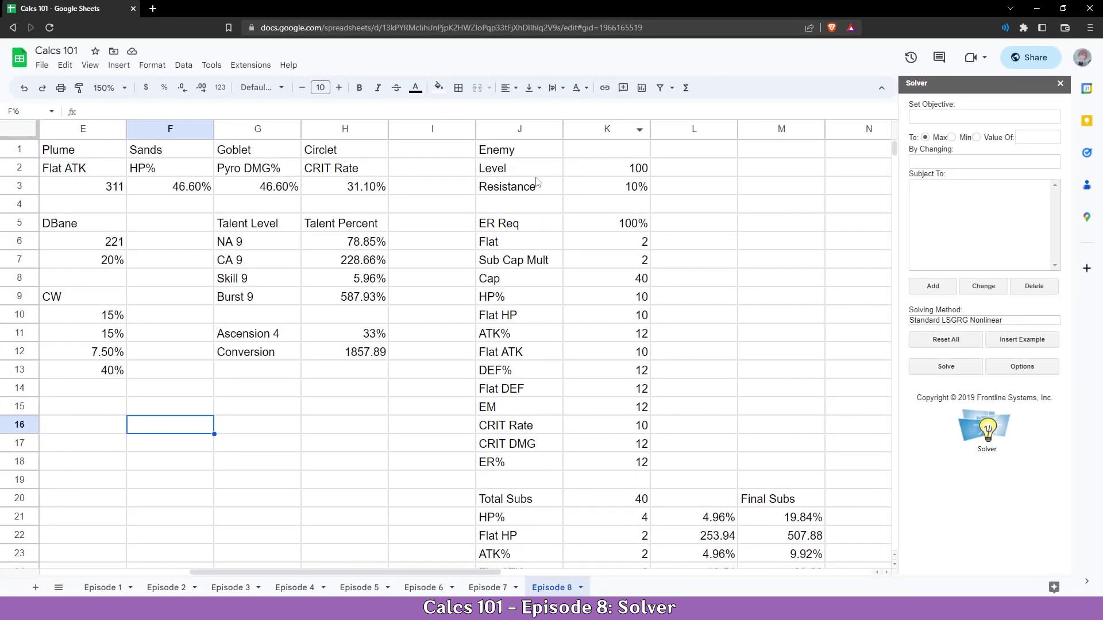
scroll(608, 206, "down", 2)
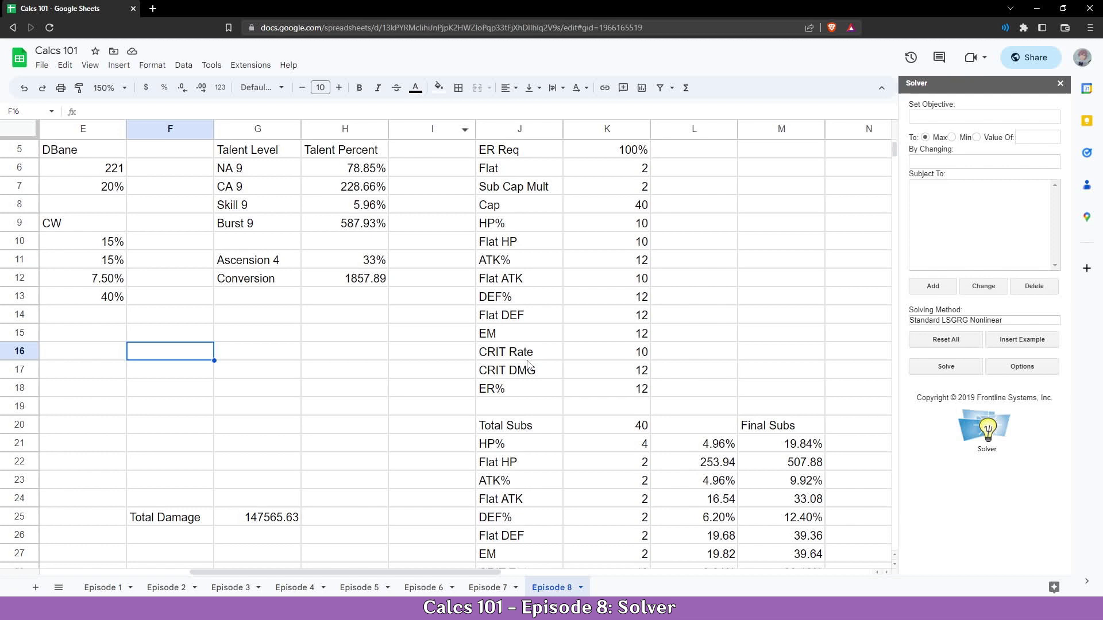
scroll(529, 366, "up", 2)
scroll(526, 363, "down", 2)
scroll(526, 363, "down", 1)
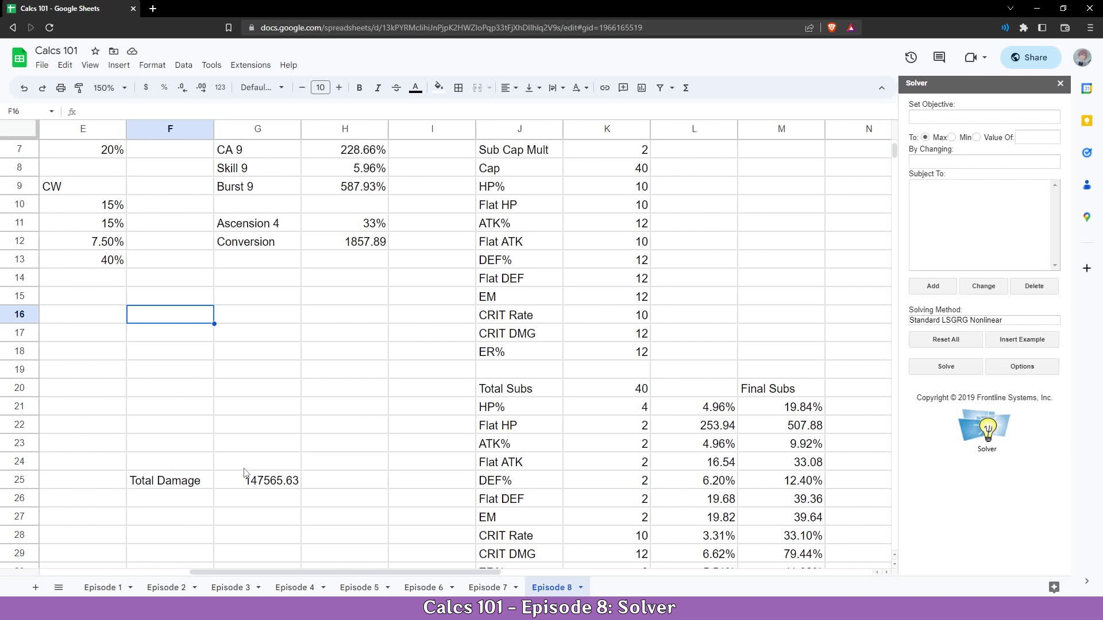
left_click(250, 486)
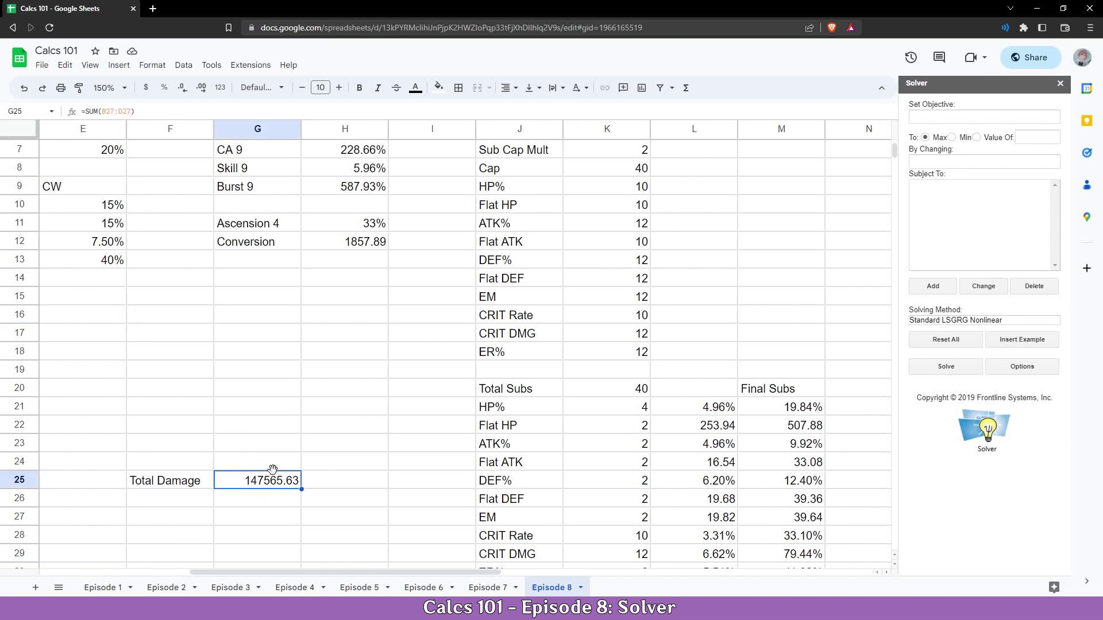
- Set Solver's objective to maximise G25 and enter G25 as the changing cell
left_click(937, 115)
type("G25")
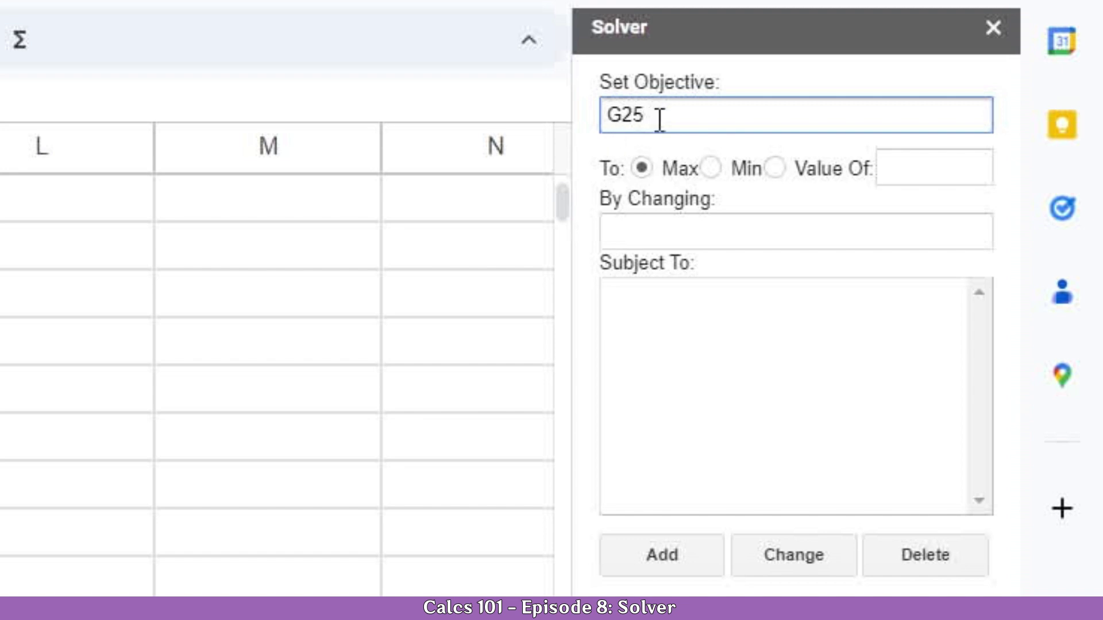
left_click_drag(657, 113, 621, 114)
left_click(622, 118)
left_click(709, 73)
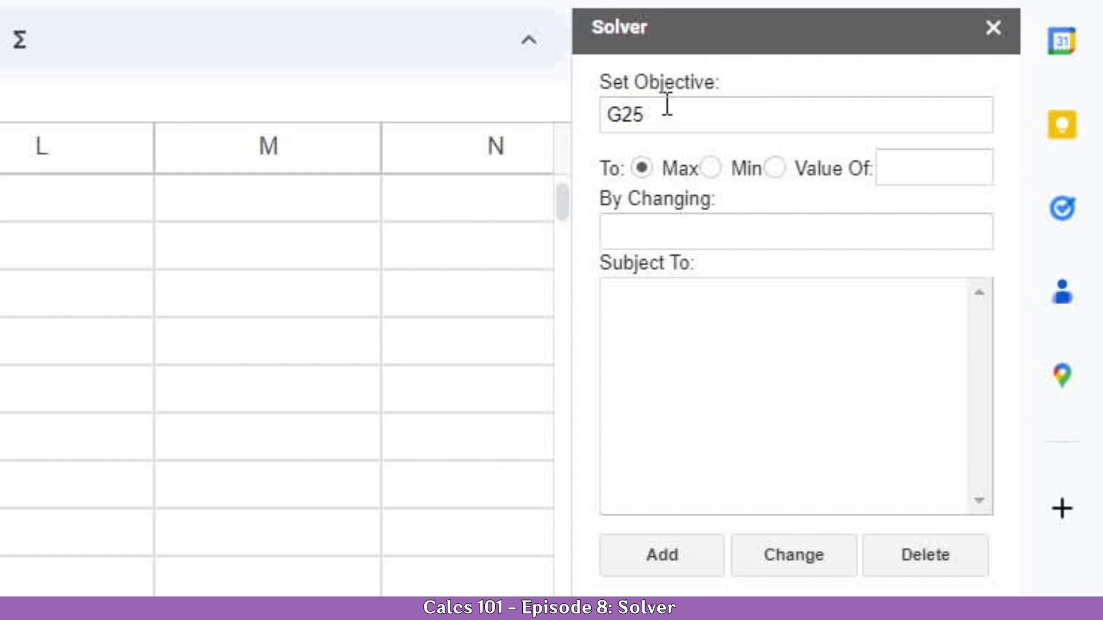
left_click(634, 232)
type("G25")
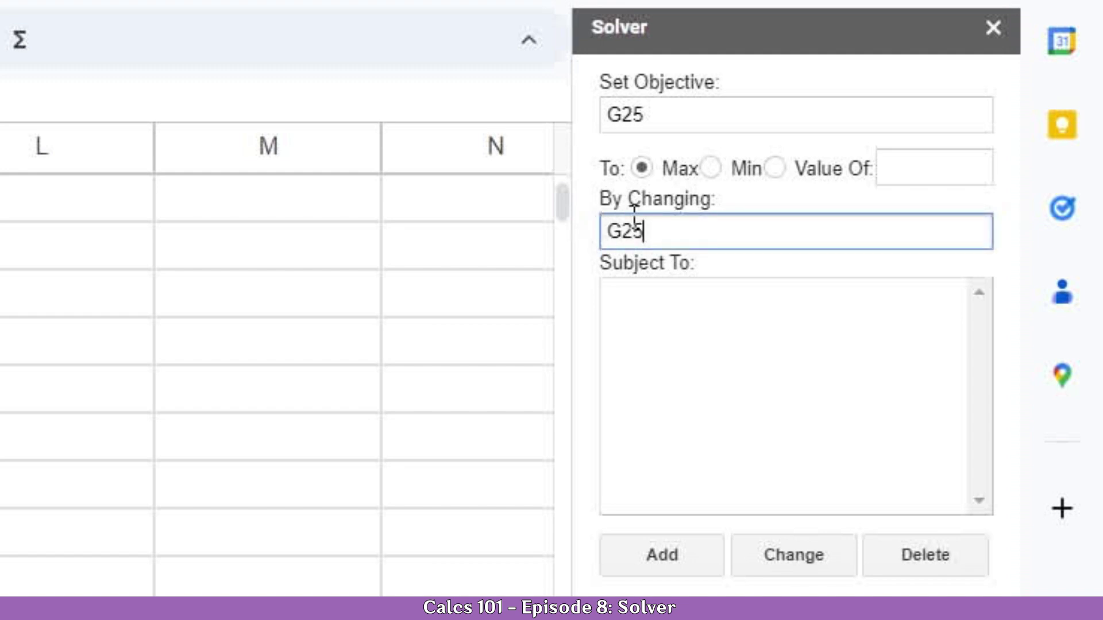
key("Tab")
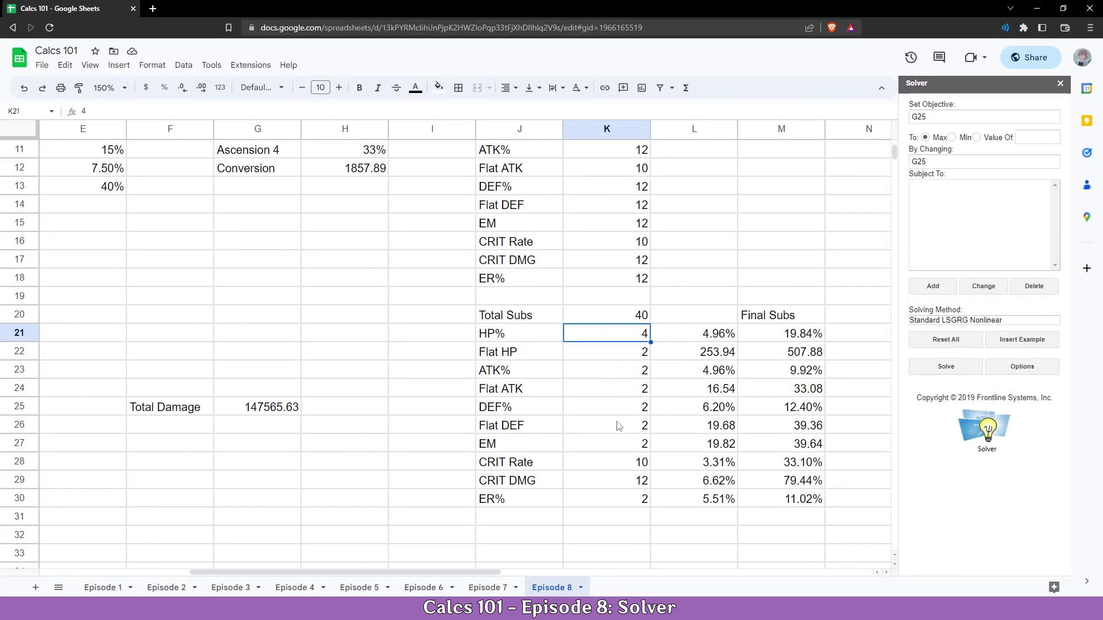
- Replace the G25 changing cell with the substat counts range K21:K30
left_click(614, 501, "shift")
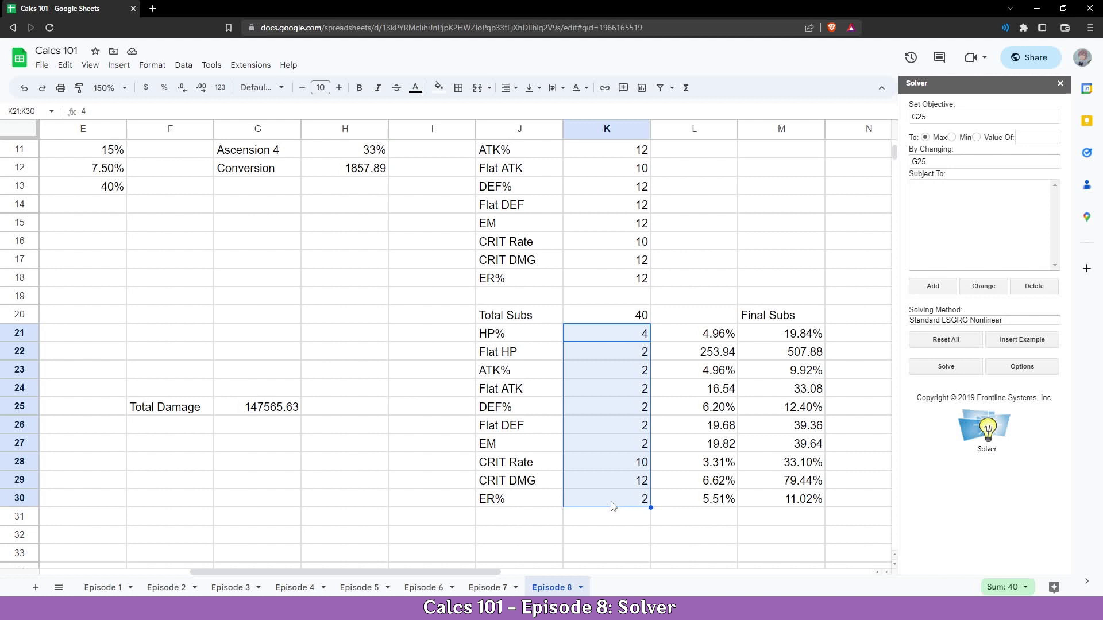
left_click_drag(931, 161, 902, 168)
key("BackSpace")
left_click(621, 336)
left_click(634, 505, "shift")
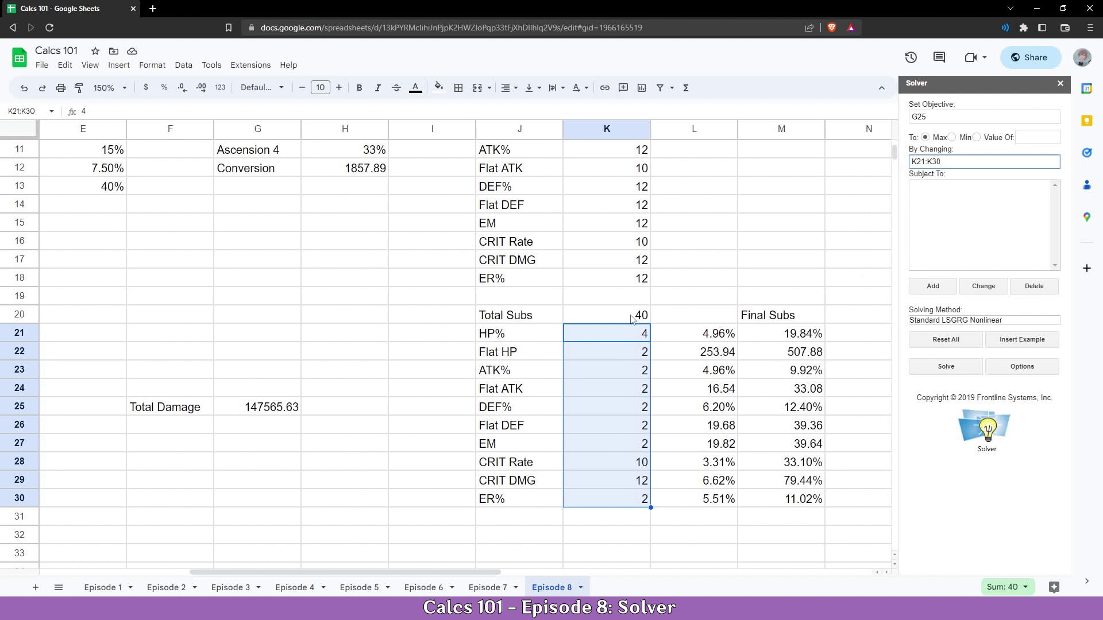
left_click(914, 193)
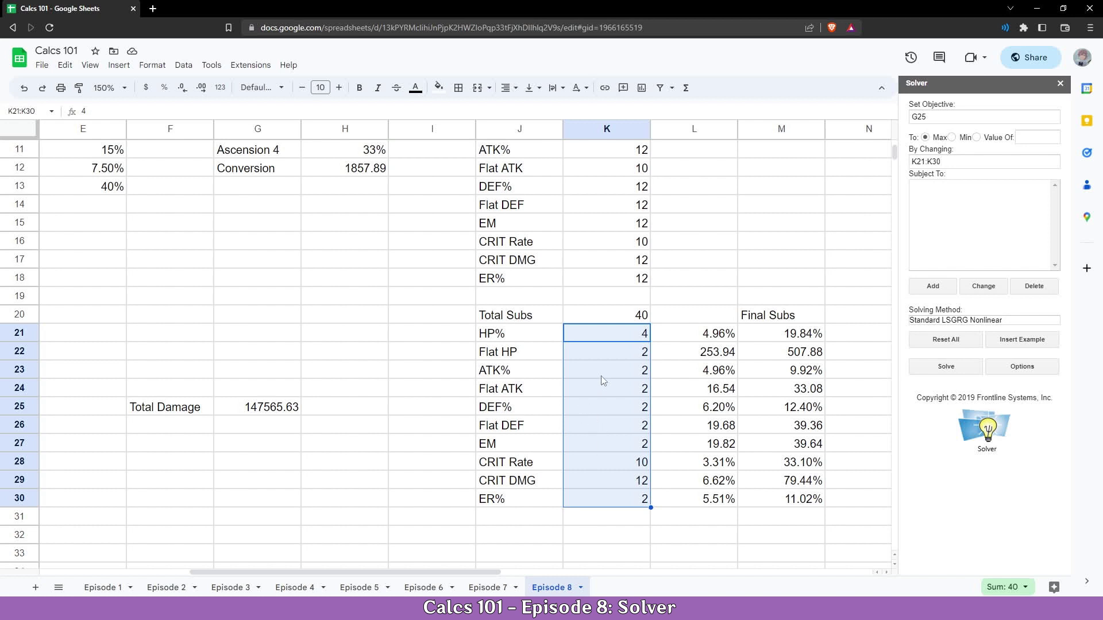
- Select the Subject To list and open the Add Constraint form
left_click(940, 195)
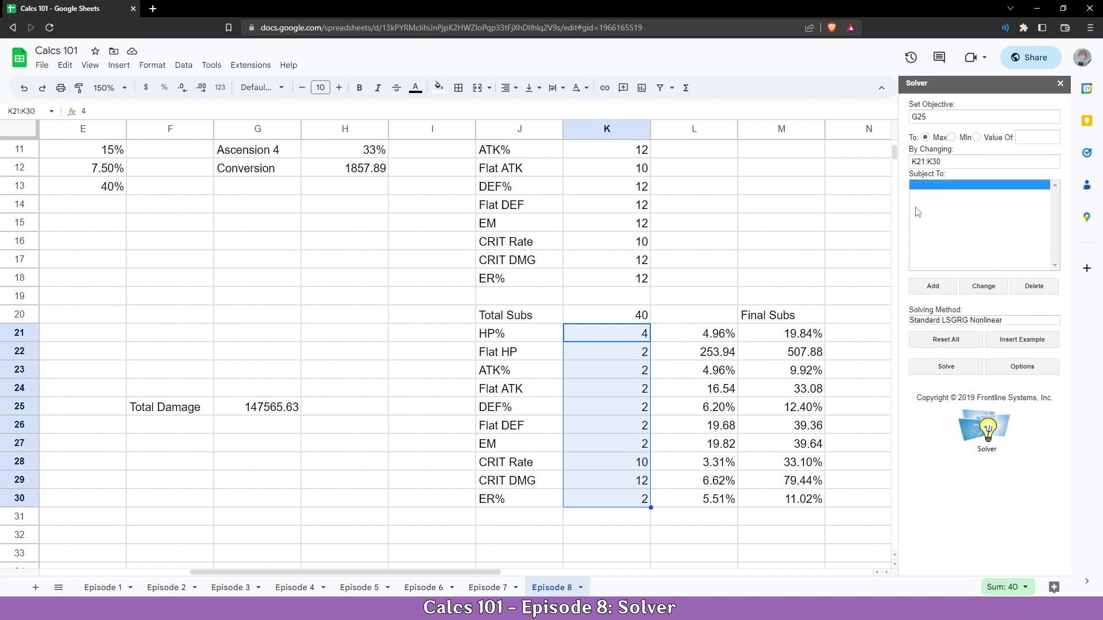
left_click(906, 192)
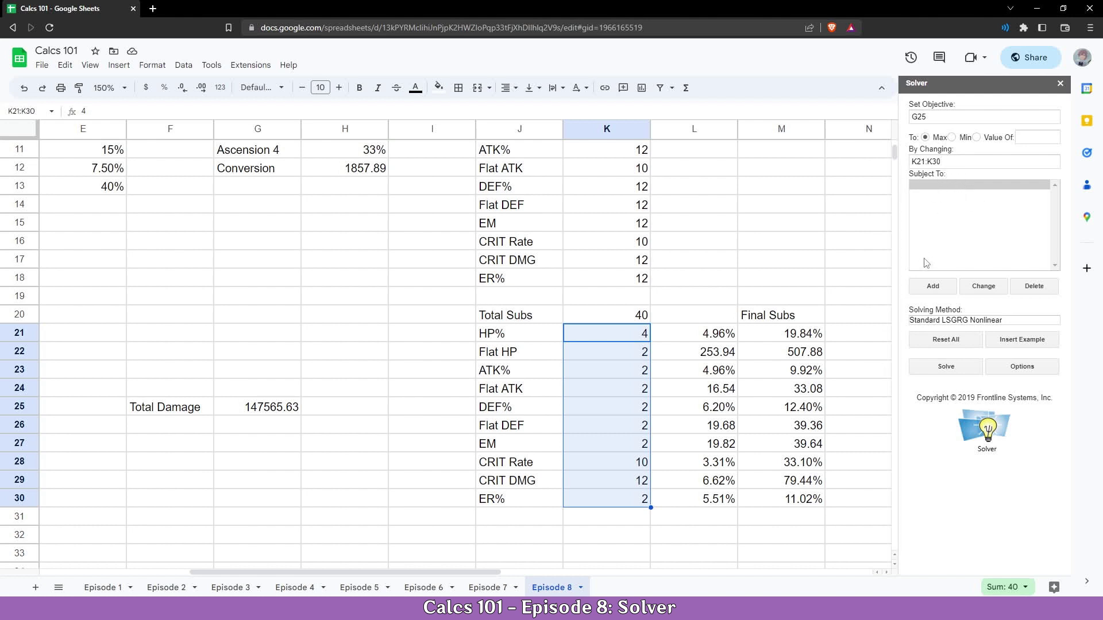
left_click(933, 287)
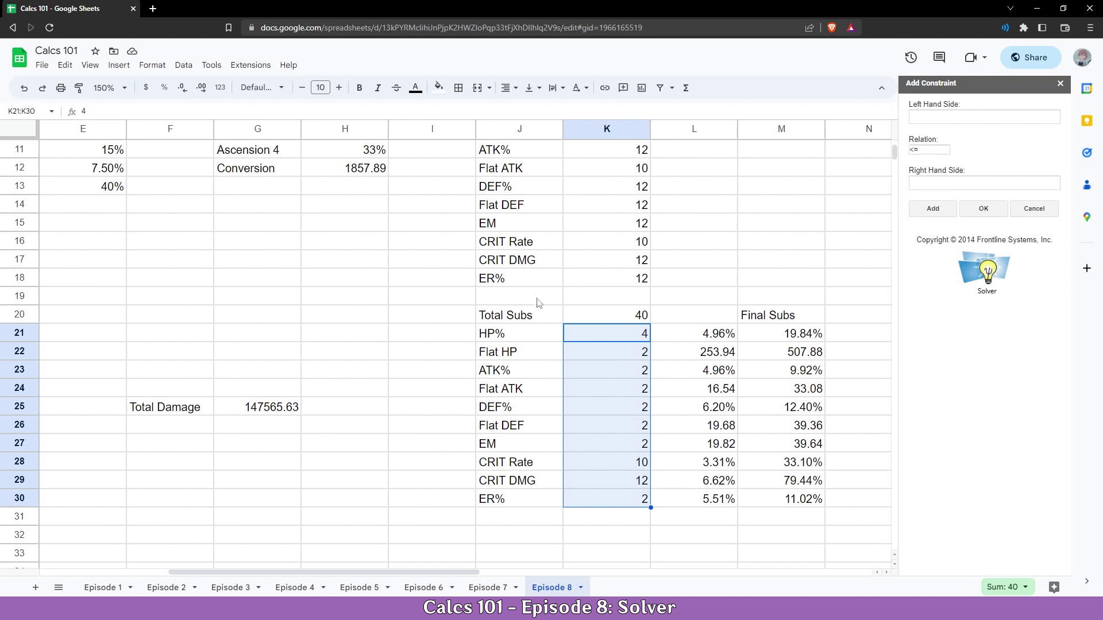
scroll(532, 294, "up", 2)
scroll(531, 294, "up", 1)
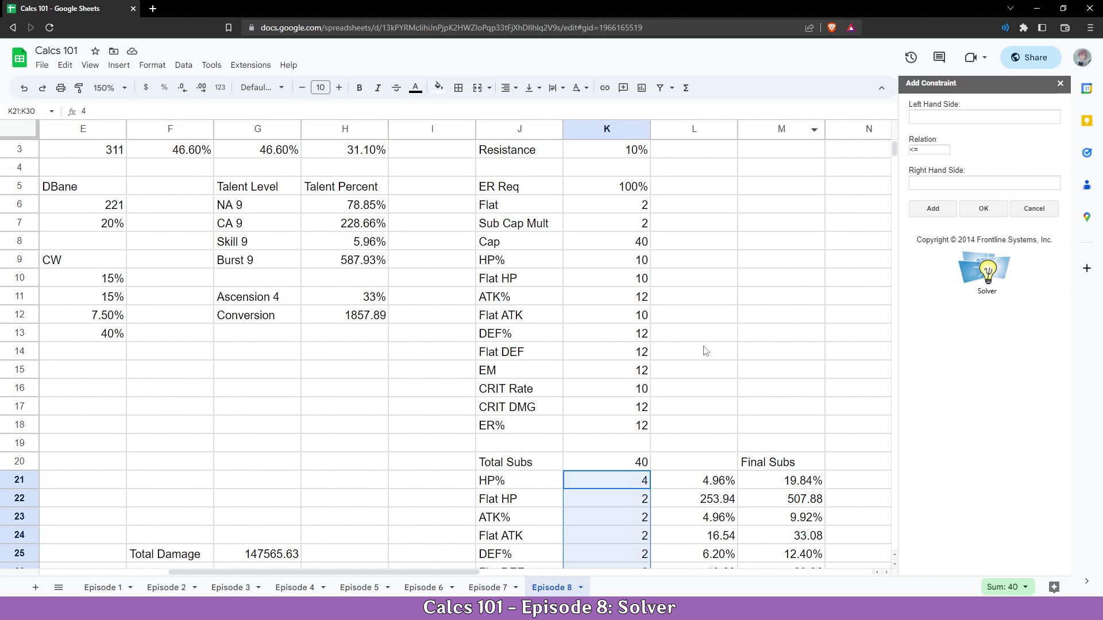
- Add the constraint B13 >= K5 so ER% meets the ER requirement
scroll(166, 355, "left", 5)
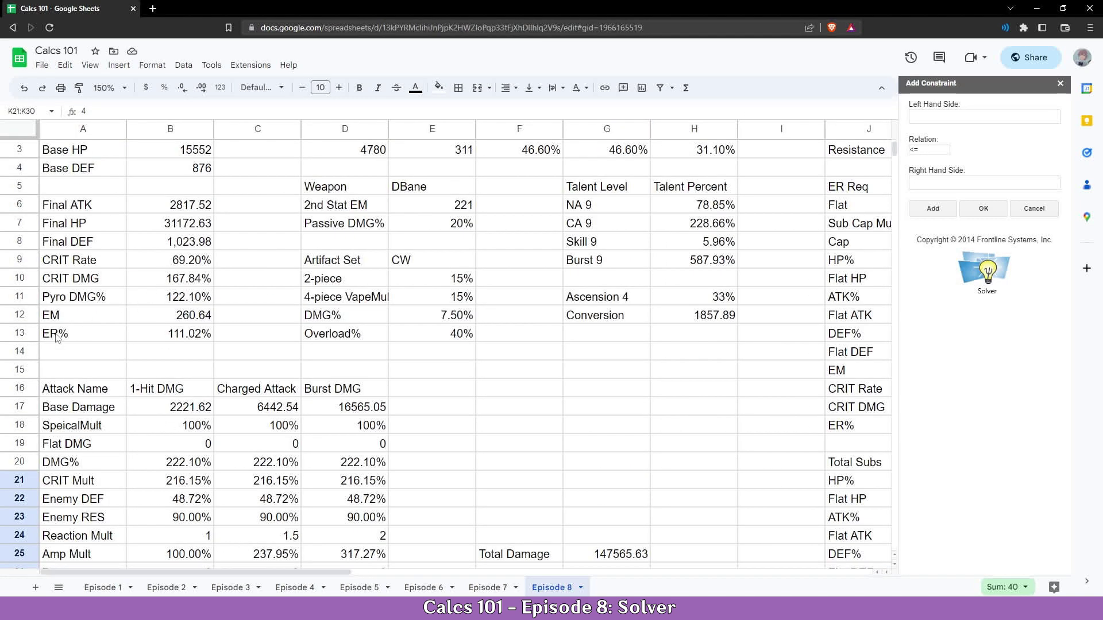
left_click(166, 336)
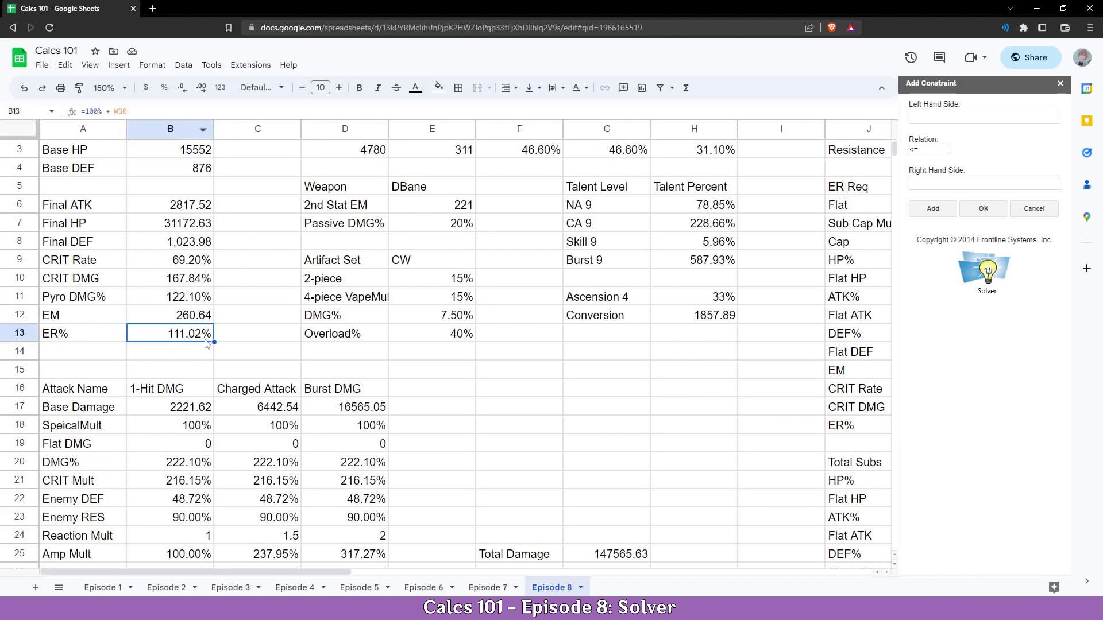
left_click(922, 116)
type("B13")
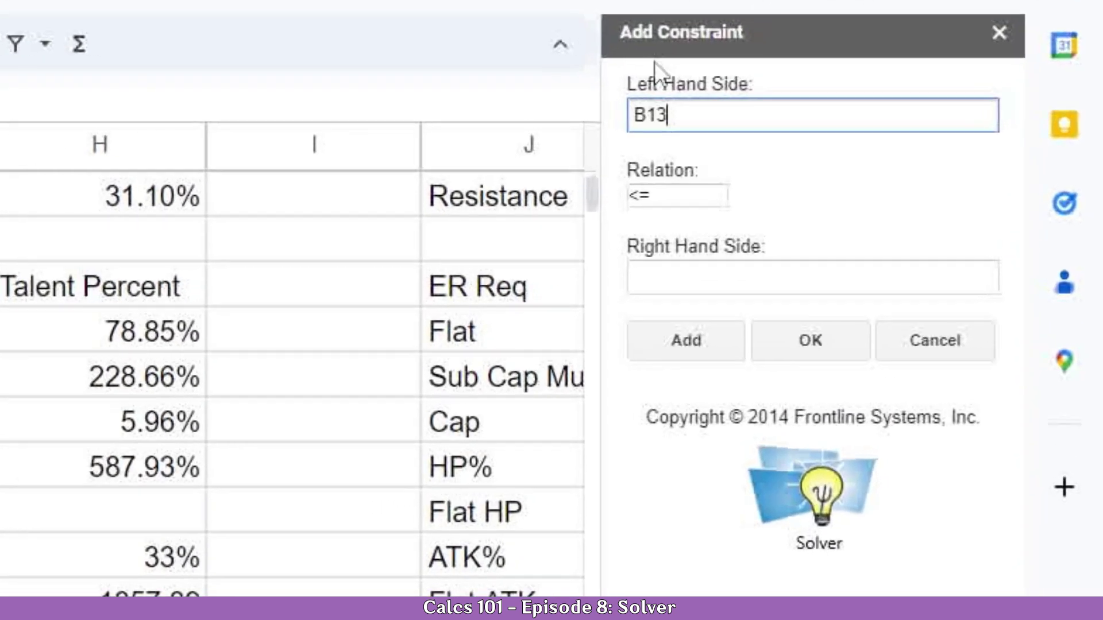
left_click(640, 203)
left_click(624, 277)
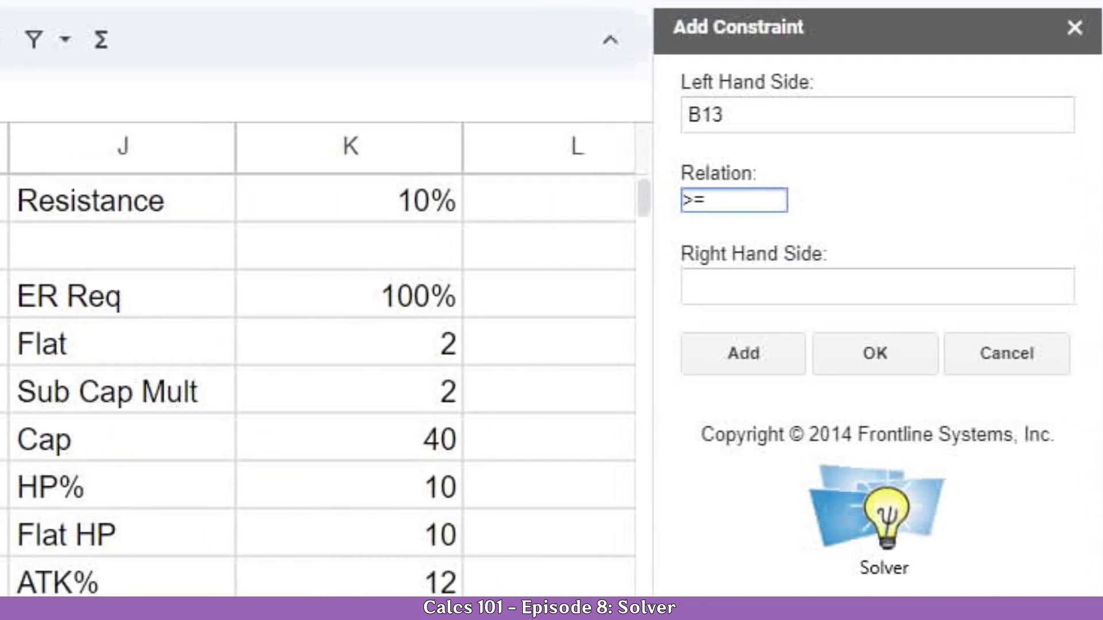
left_click(374, 301)
left_click(766, 285)
type("K5")
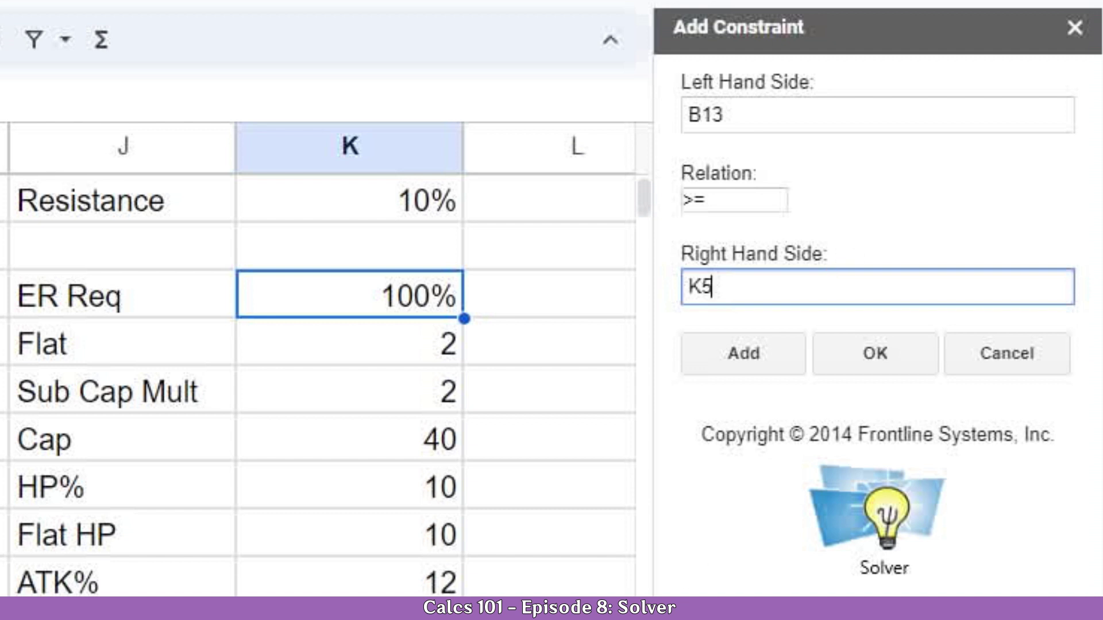
left_click(740, 357)
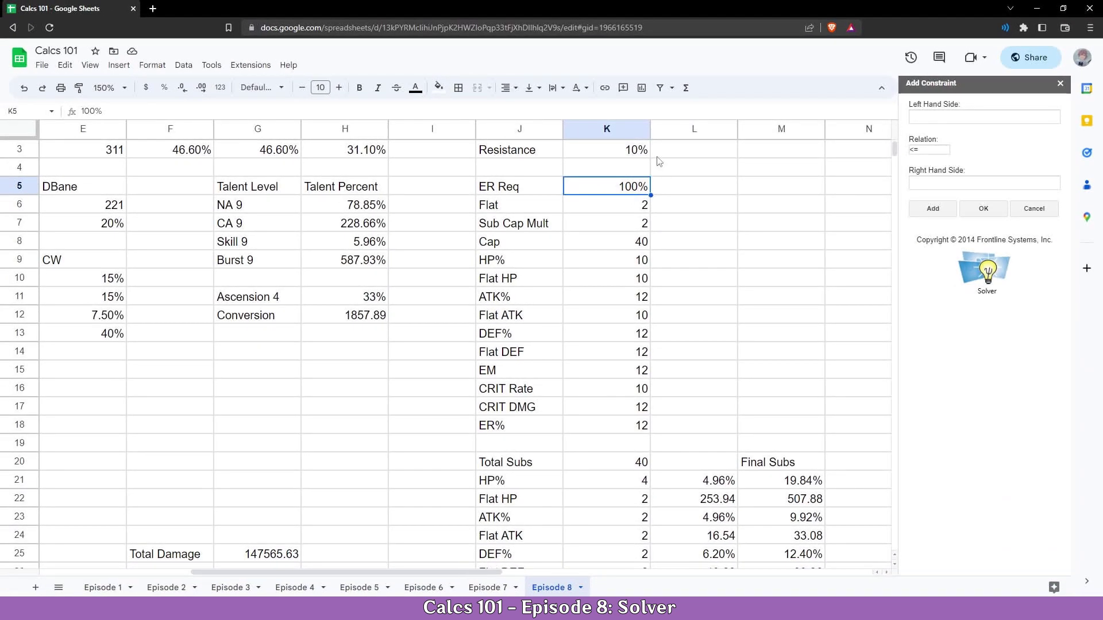
- Fill the new constraint's left side with the substat counts K21:K30
scroll(657, 173, "down", 1)
scroll(588, 460, "down", 3)
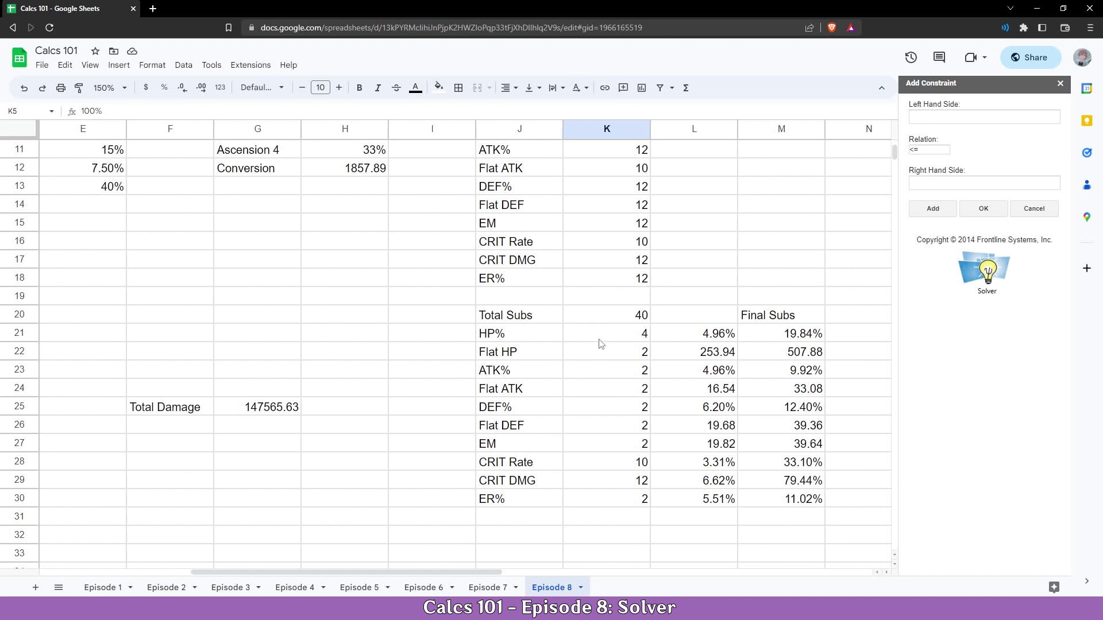
left_click(601, 339)
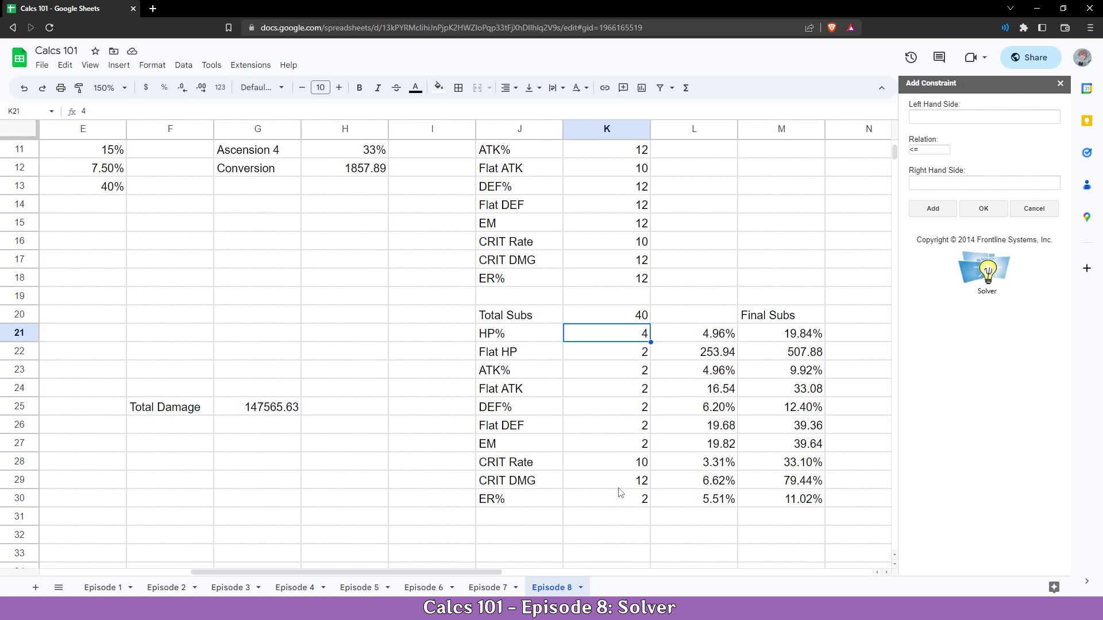
scroll(621, 402, "up", 2)
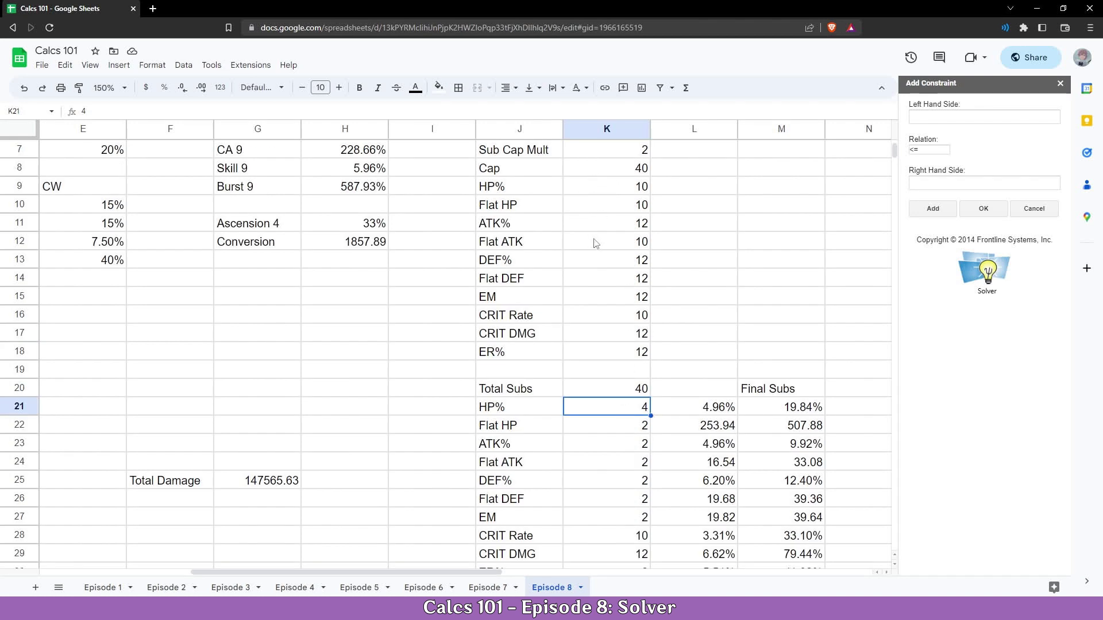
scroll(601, 293, "down", 1)
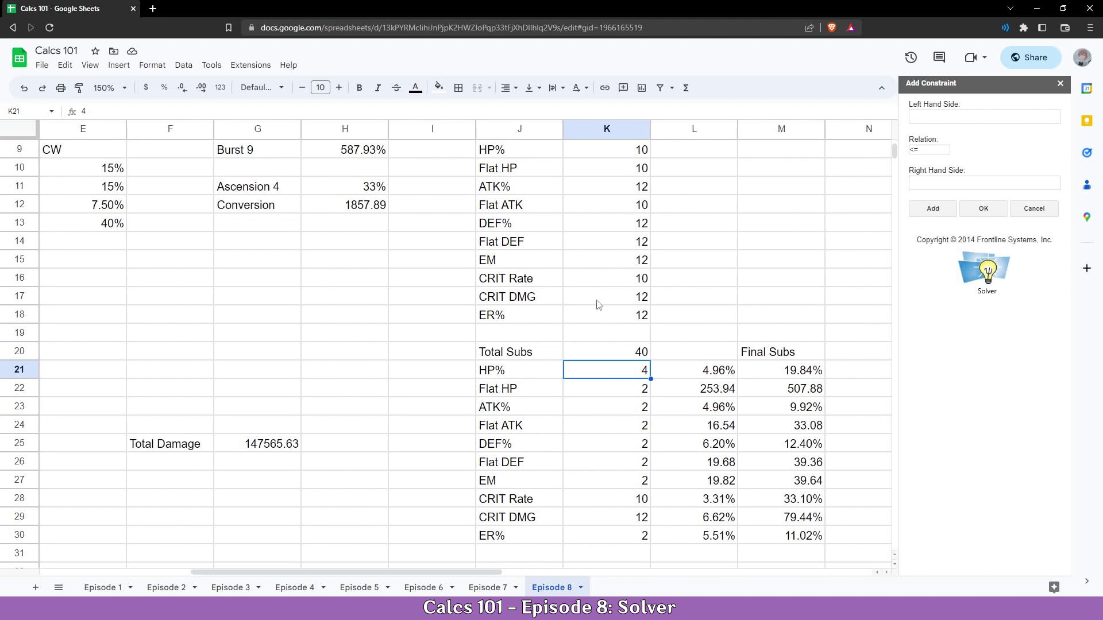
left_click(615, 535, "shift")
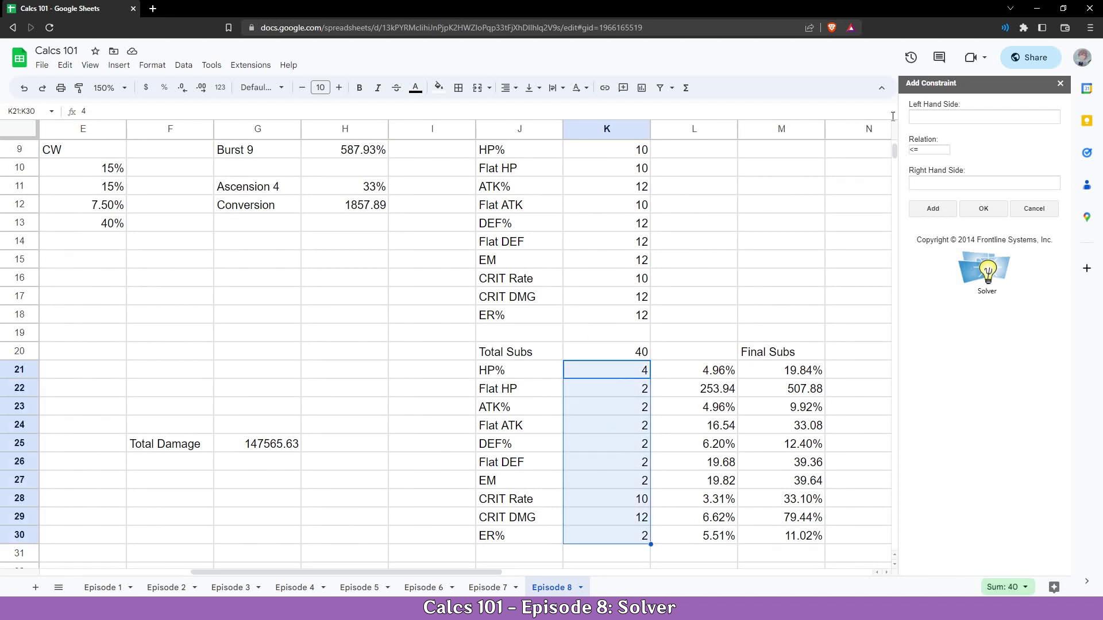
left_click(935, 113)
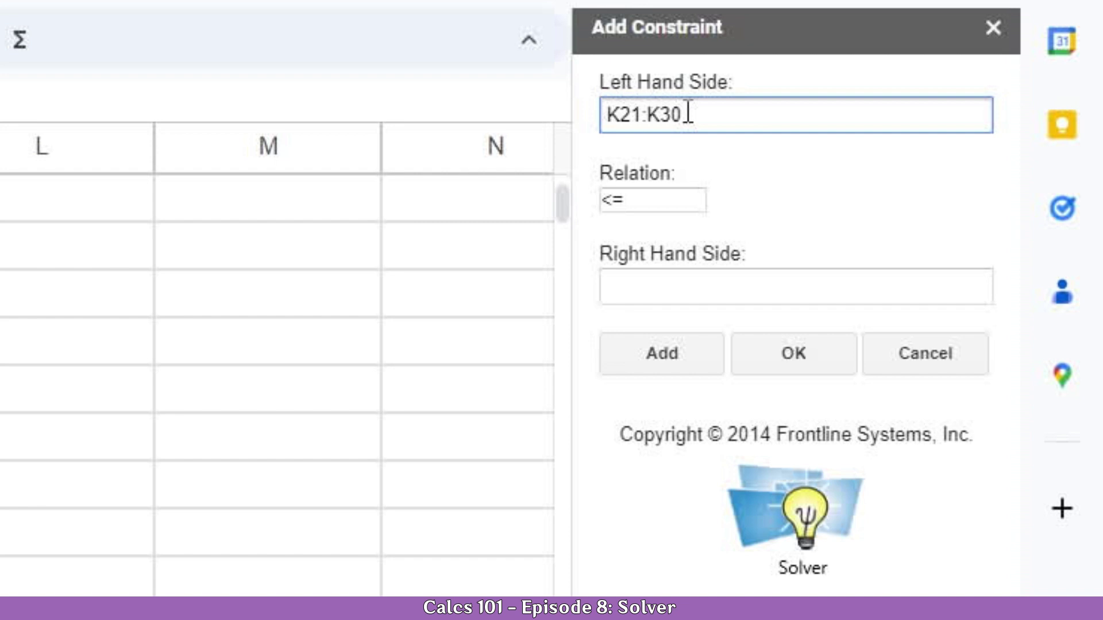
- Set the relation to >= with K6 (Flat minimum 2) as the right side
left_click(646, 203)
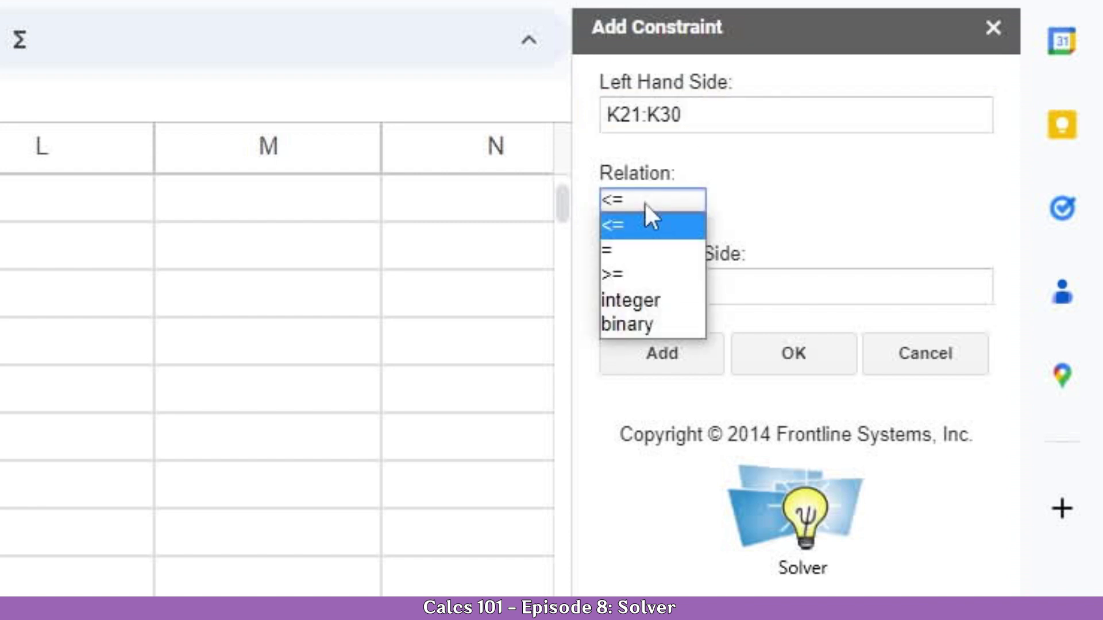
left_click(639, 273)
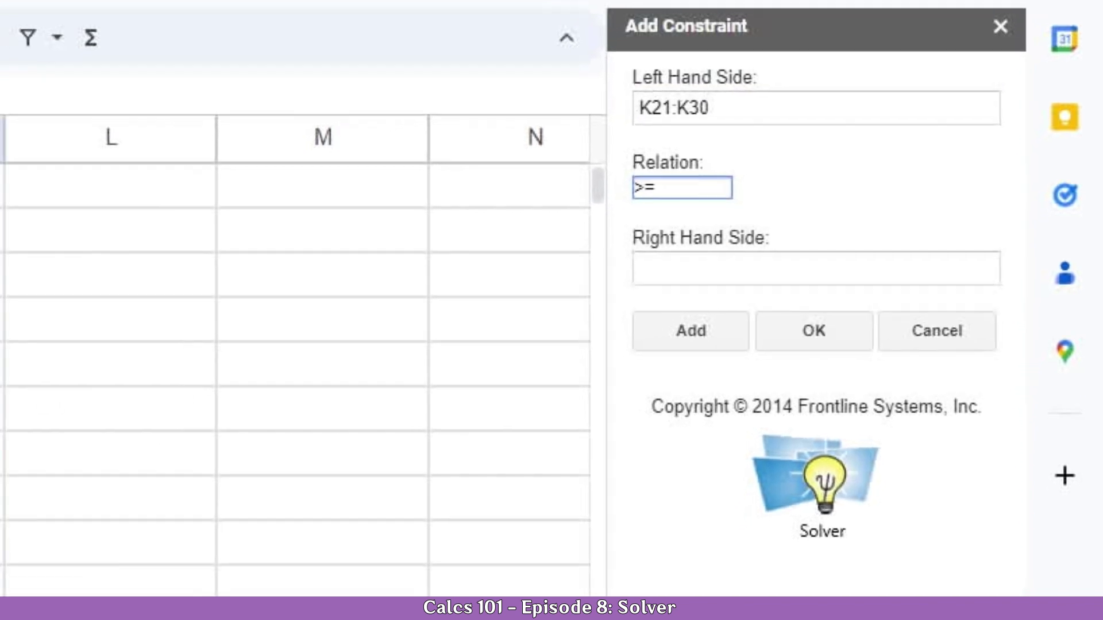
left_click(322, 220)
left_click(813, 175)
type("K6")
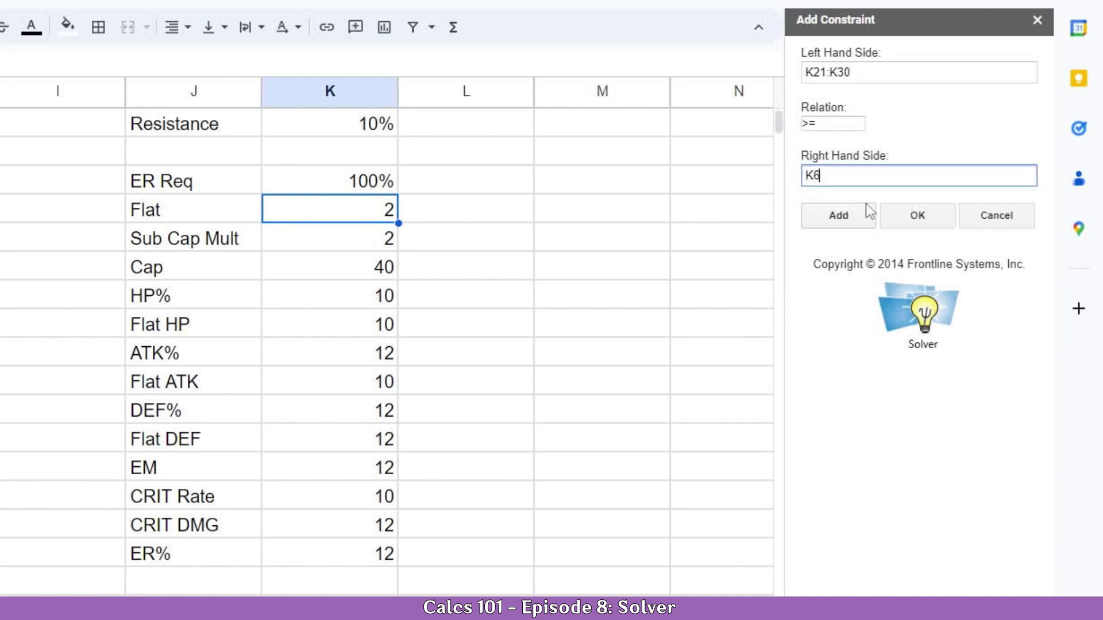
left_click(844, 220)
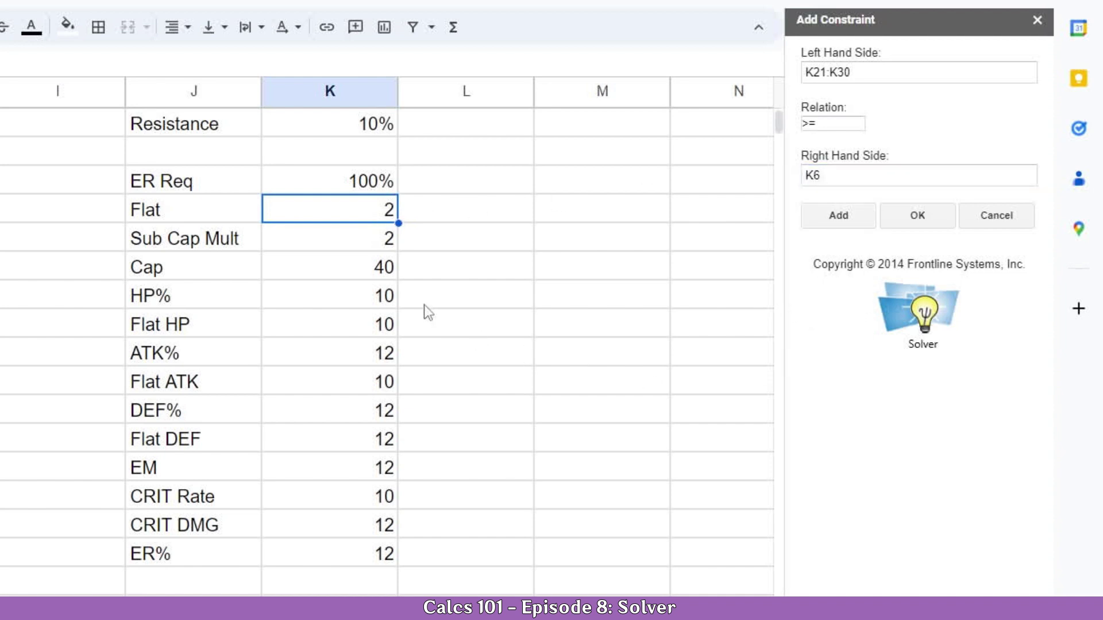
key("Return")
- Put the substat counts K21:K30 in the constraint's left side
scroll(347, 268, "down", 2)
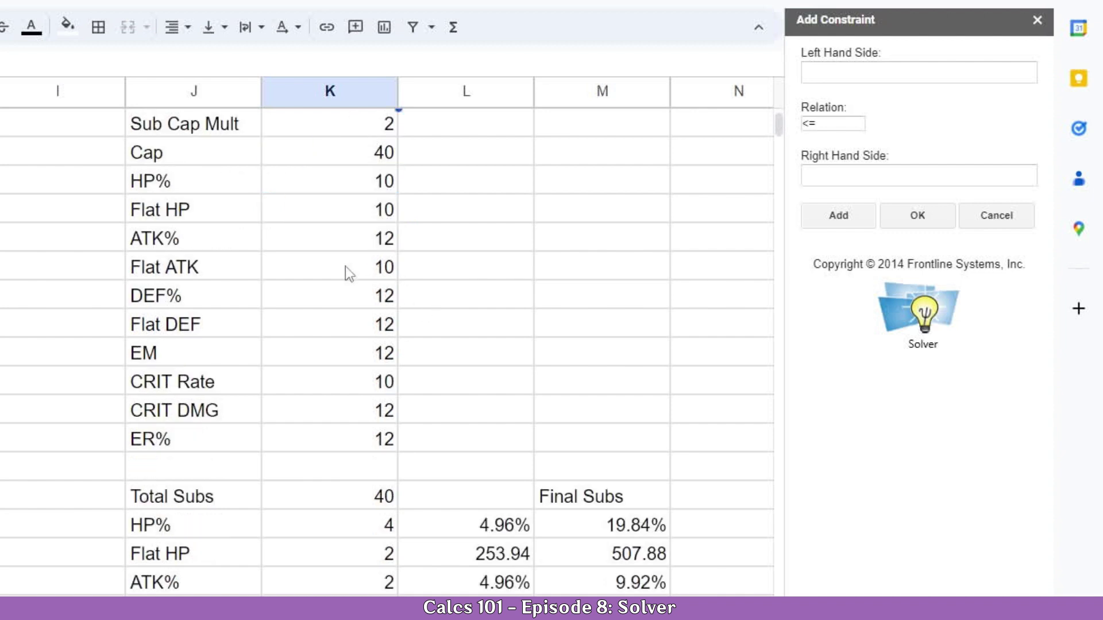
scroll(350, 268, "down", 1)
scroll(346, 267, "up", 2)
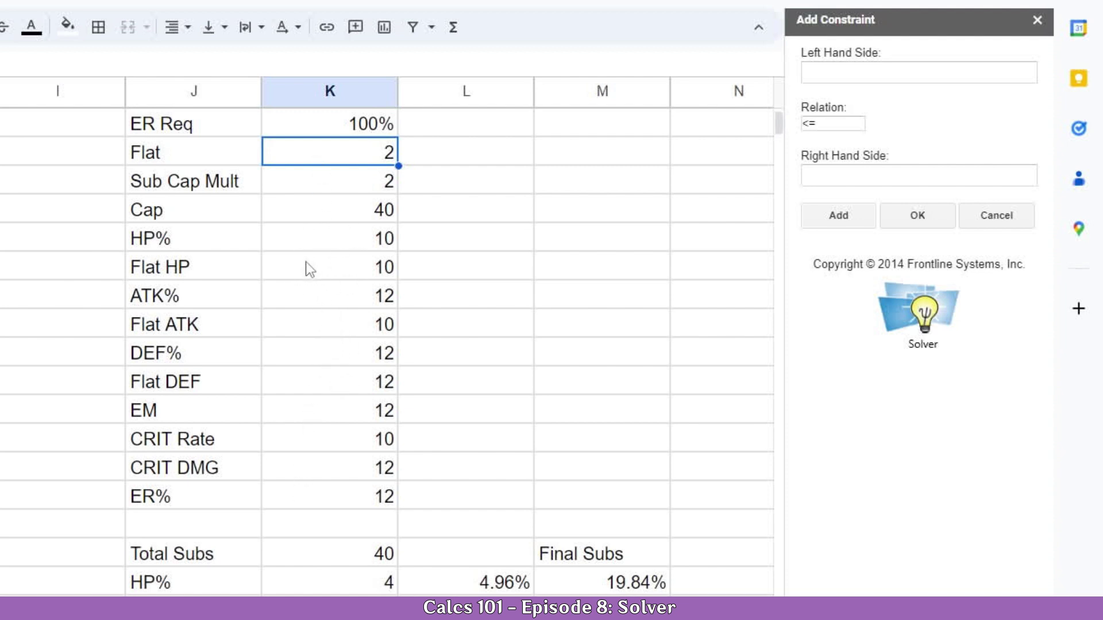
scroll(308, 266, "down", 1)
left_click(347, 517)
scroll(345, 522, "down", 2)
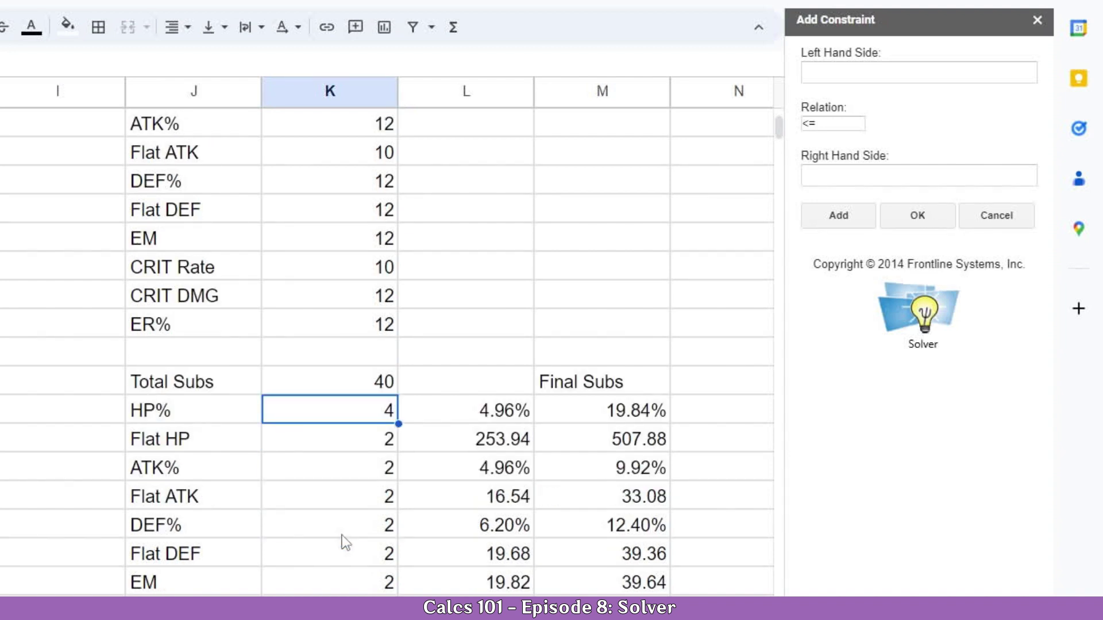
key("ctrl+shift+Down")
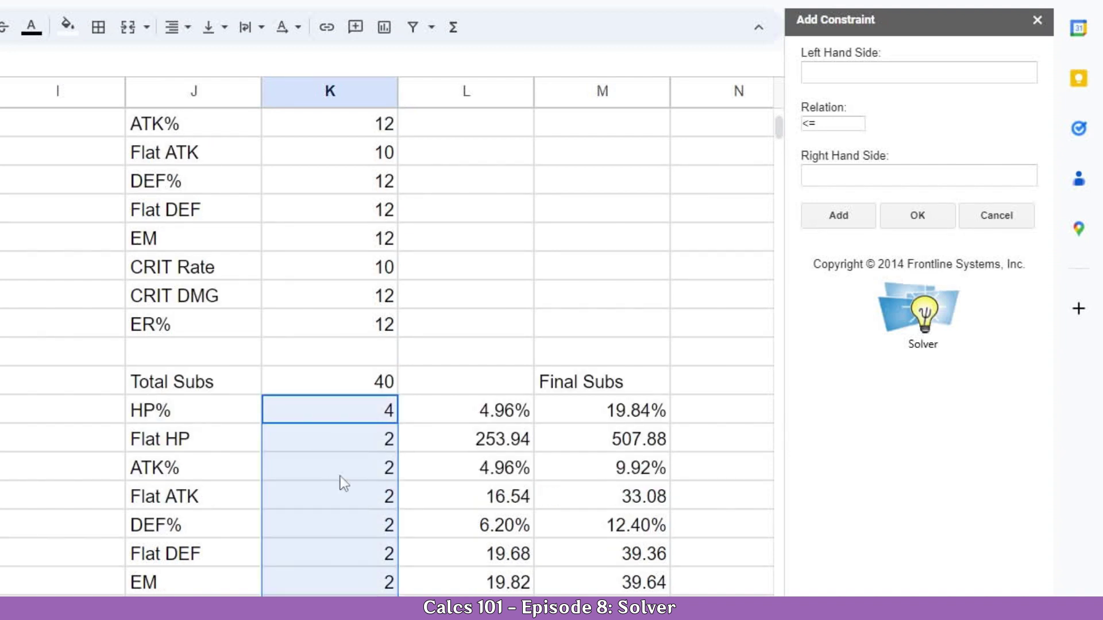
left_click(848, 72)
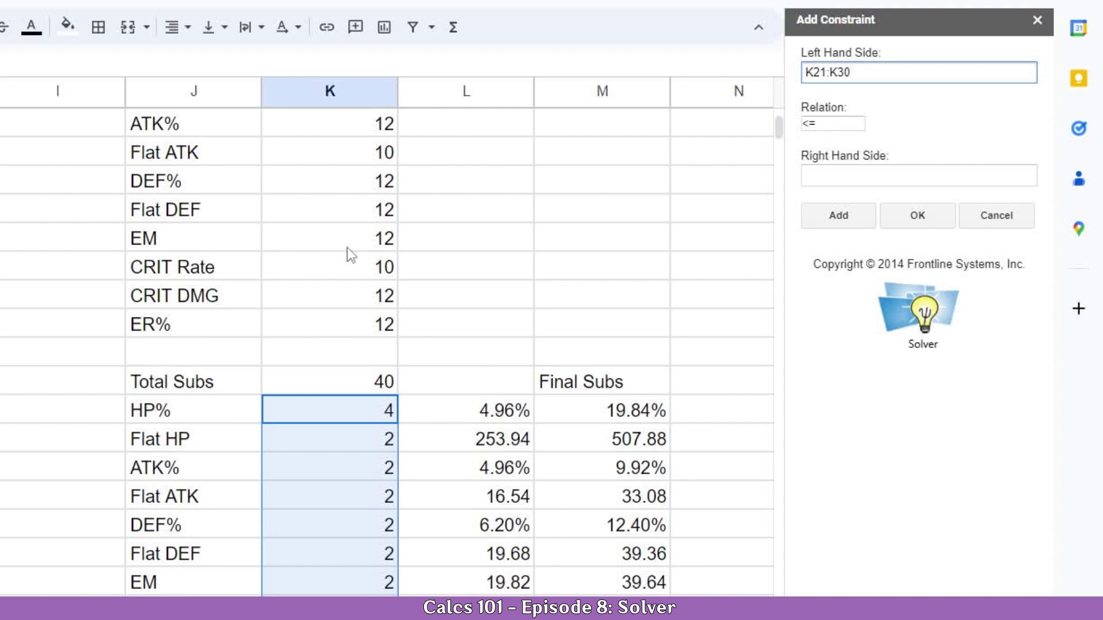
- Keep the relation <= and set the right side to the caps K9:K18
scroll(347, 248, "up", 2)
left_click(335, 185)
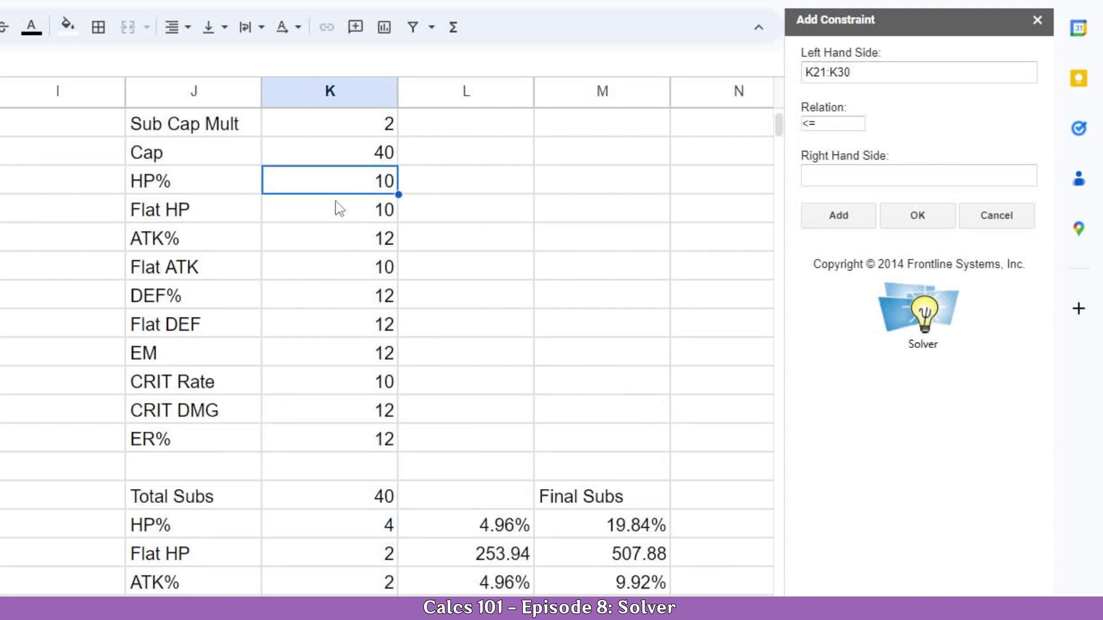
left_click(353, 442, "shift")
left_click(854, 177)
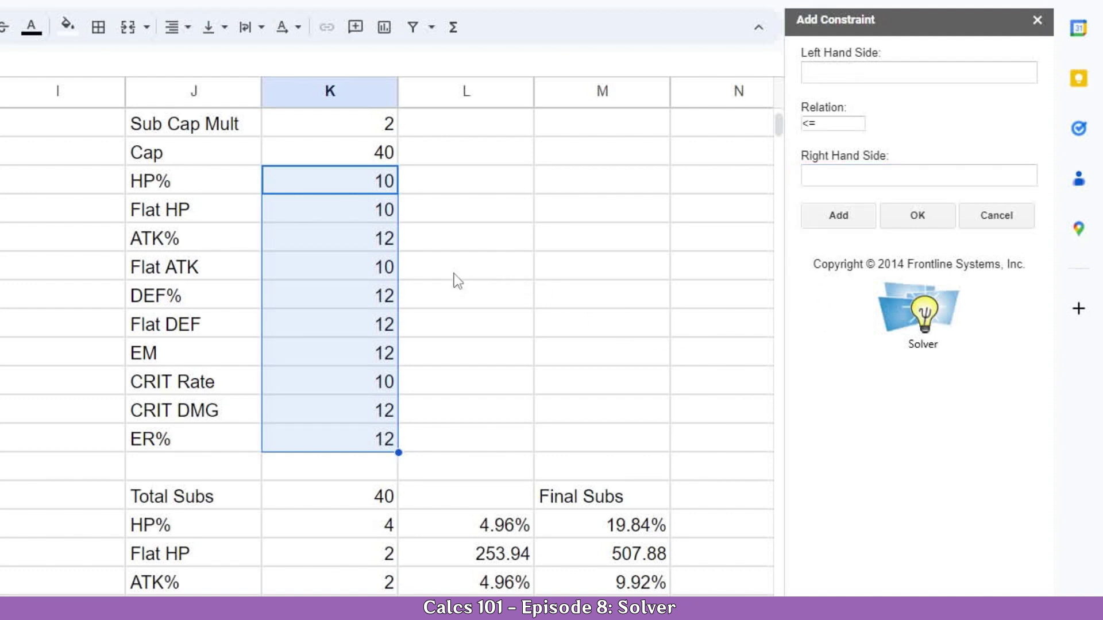
scroll(453, 277, "down", 1)
left_click(313, 473)
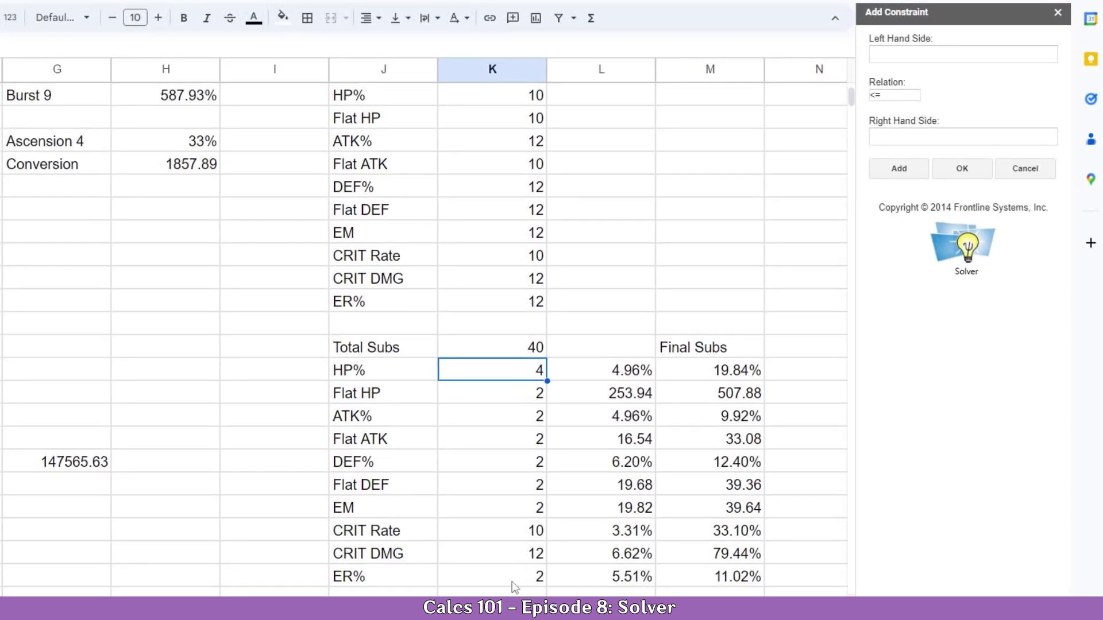
- Constrain K21:K30 to integer values
left_click(512, 581, "shift")
left_click(920, 51)
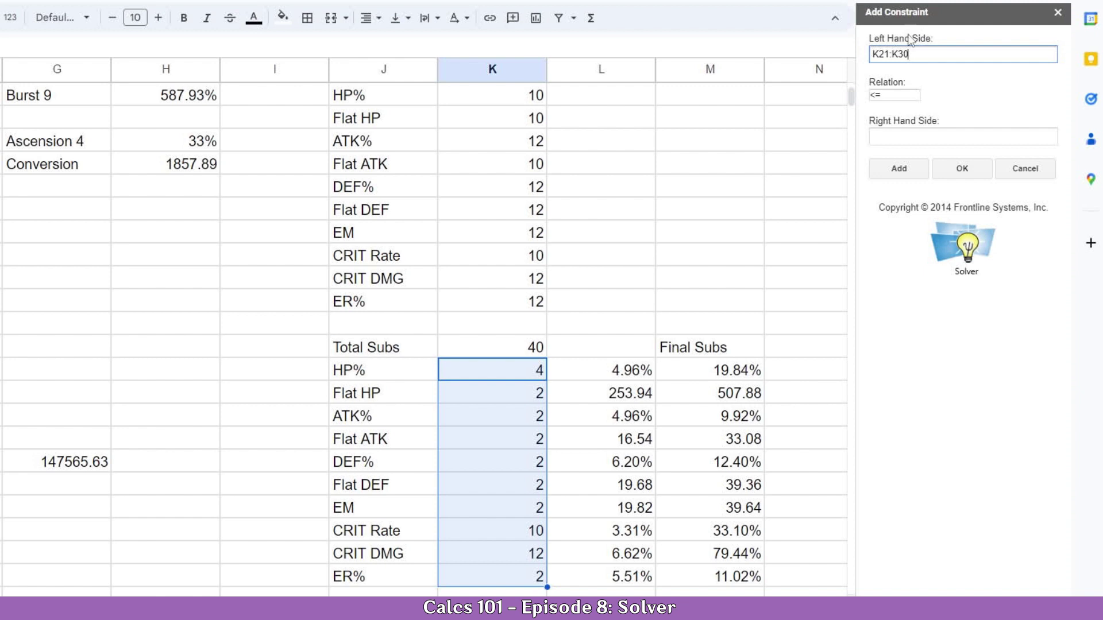
left_click(888, 95)
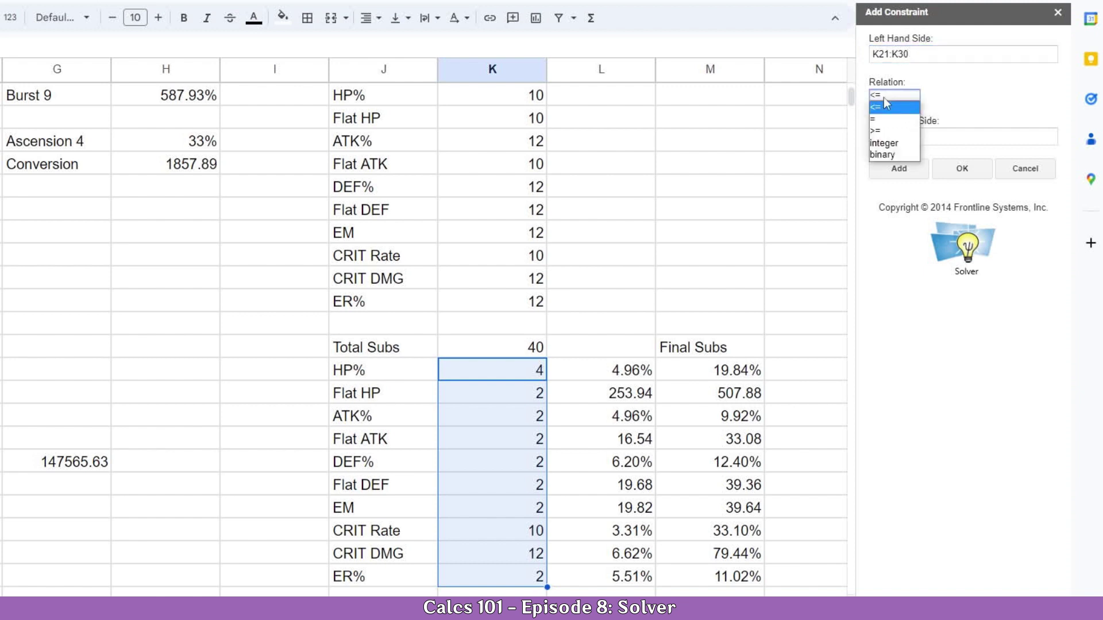
left_click(892, 145)
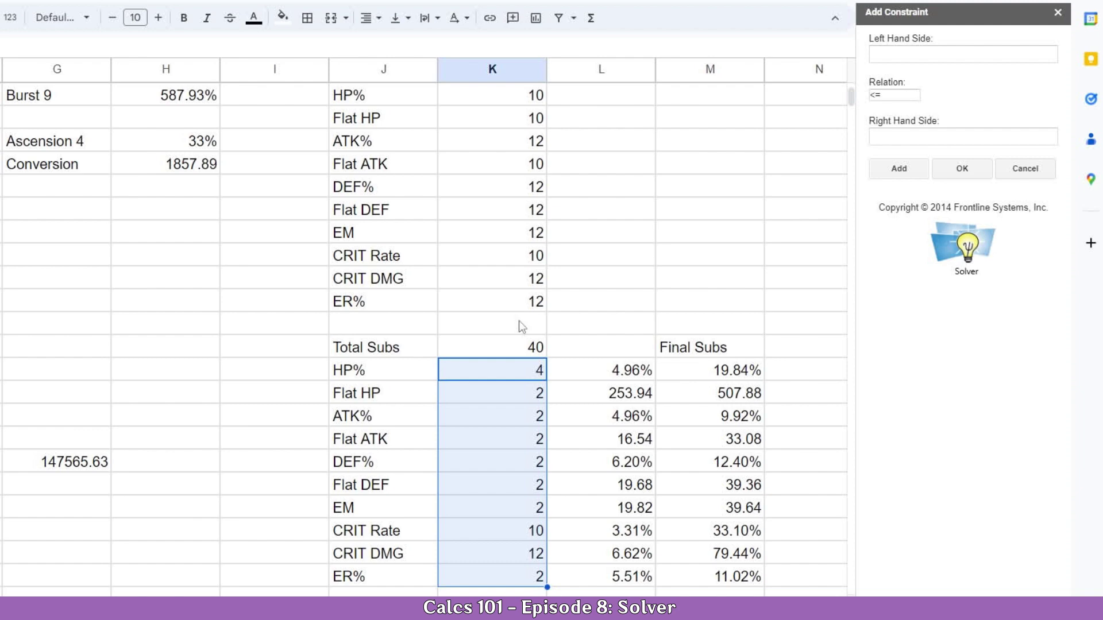
- Add and confirm the constraint K20 <= K8, keeping total substats within 40
left_click(487, 351)
scroll(501, 386, "up", 2)
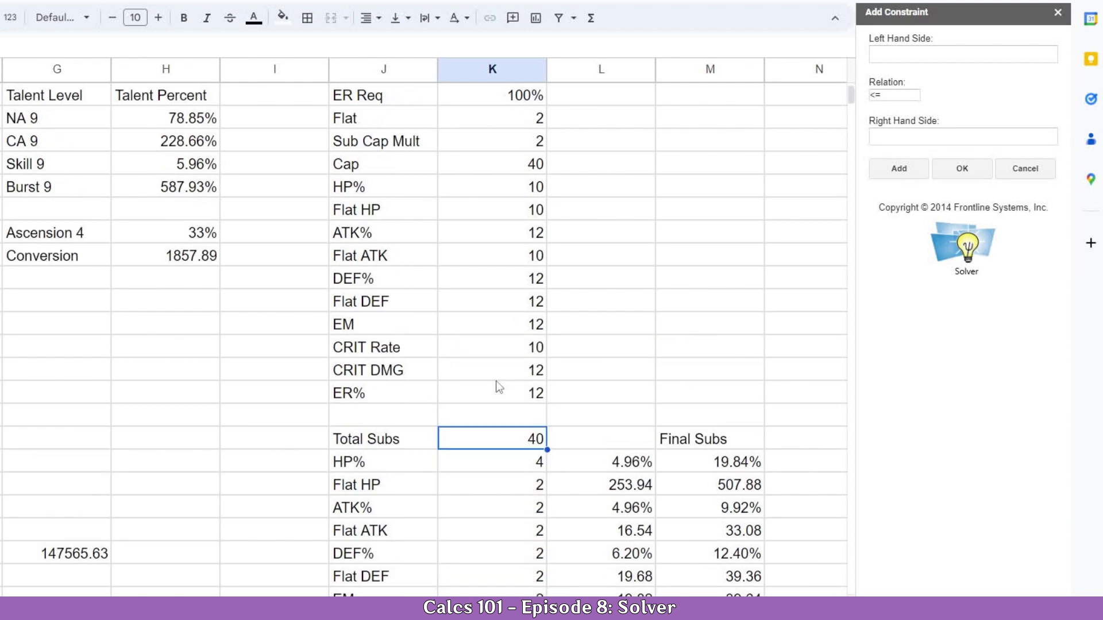
scroll(499, 387, "up", 1)
scroll(500, 387, "down", 2)
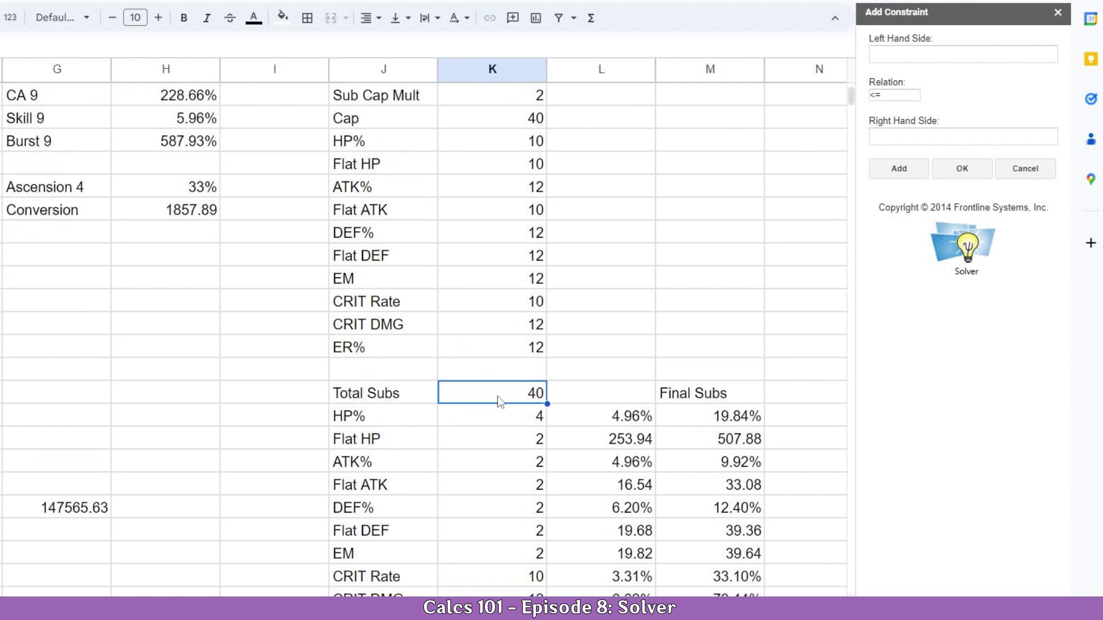
scroll(503, 400, "up", 1)
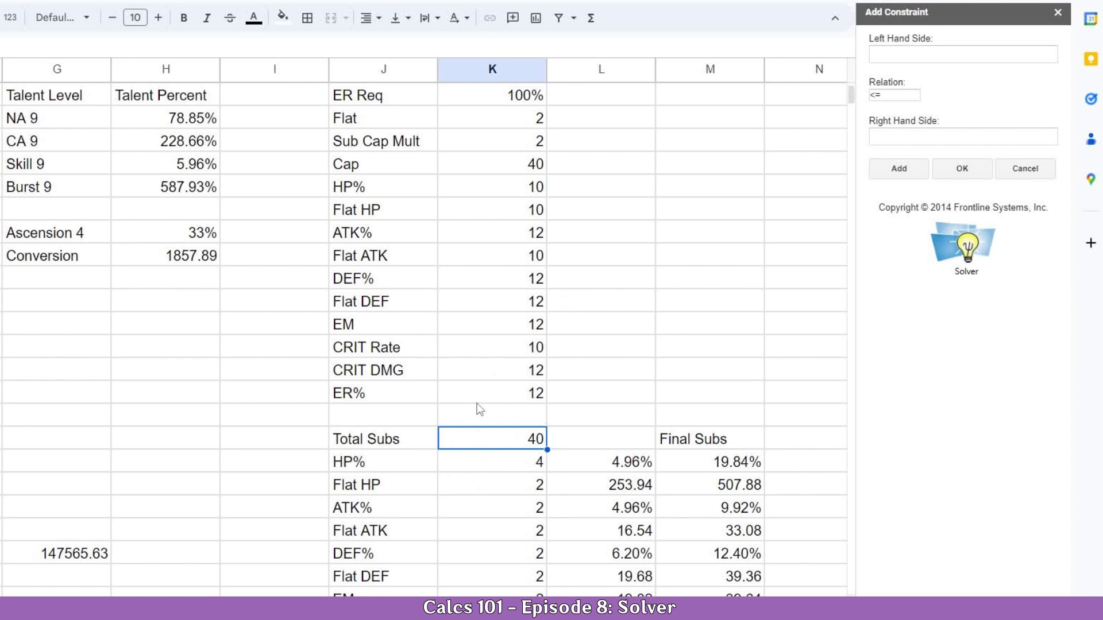
left_click(911, 53)
type("K20")
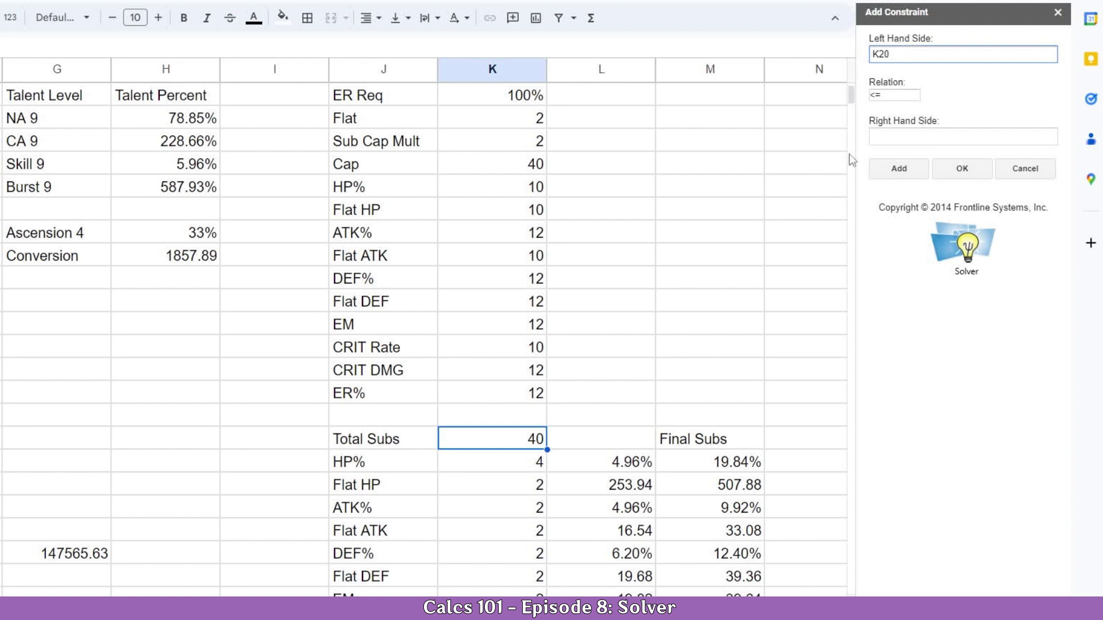
left_click(508, 171)
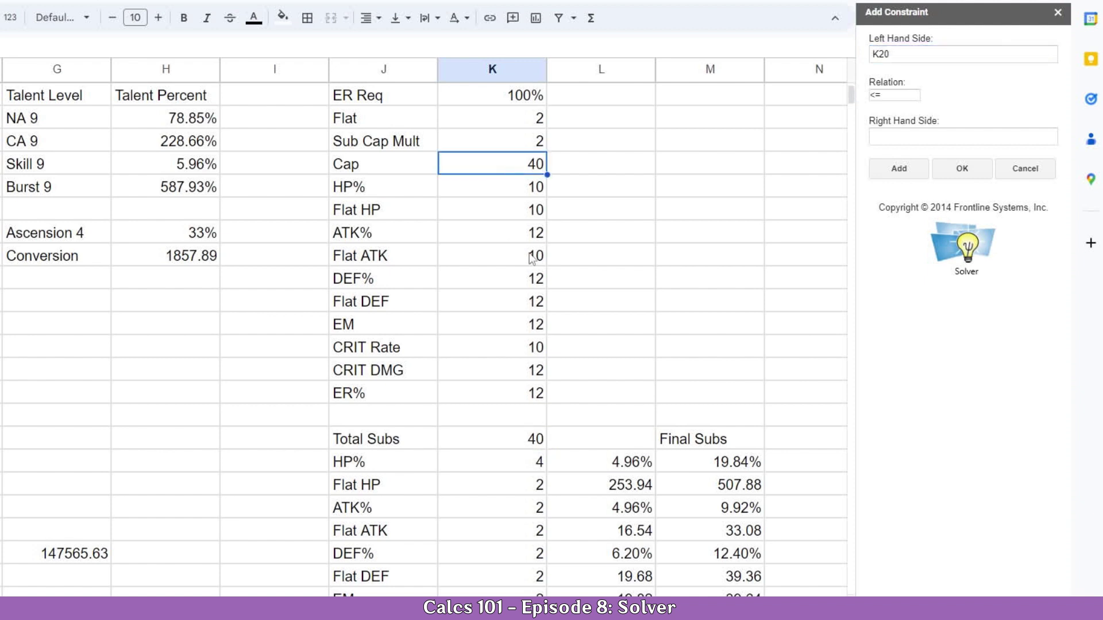
left_click(909, 138)
type("K8")
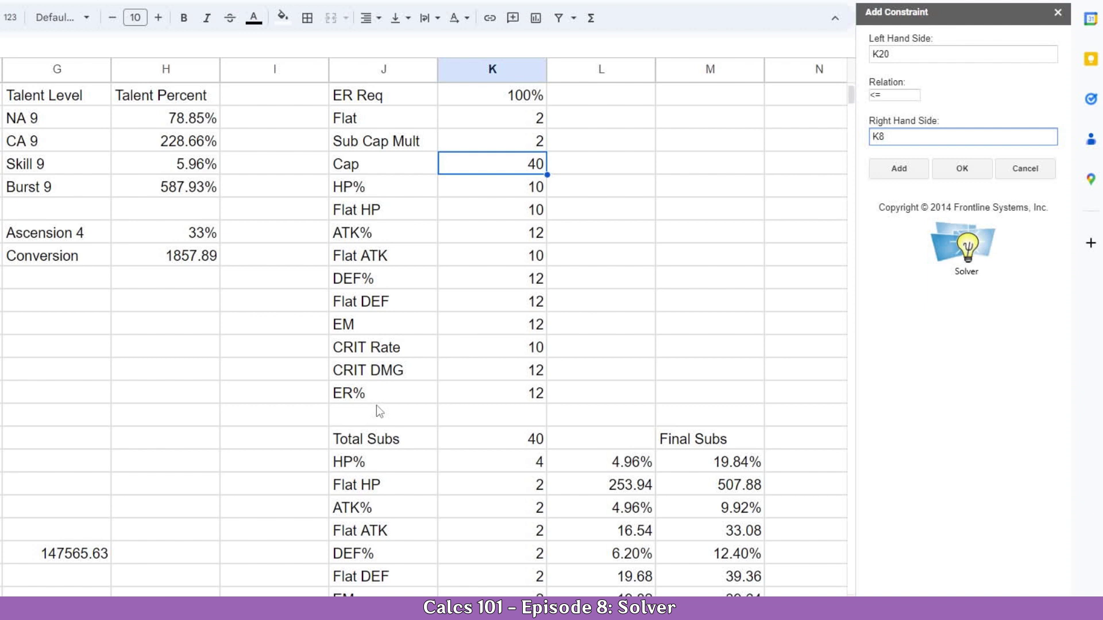
left_click(961, 170)
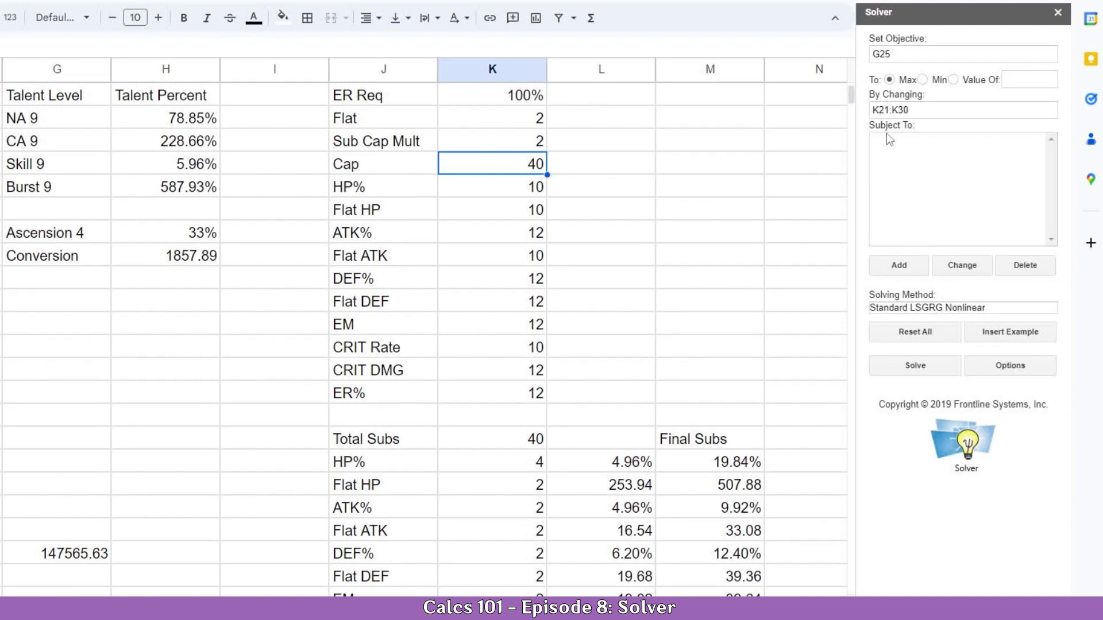
- Solve to maximise G25, raising Total Damage to 147607.03
scroll(433, 128, "down", 2)
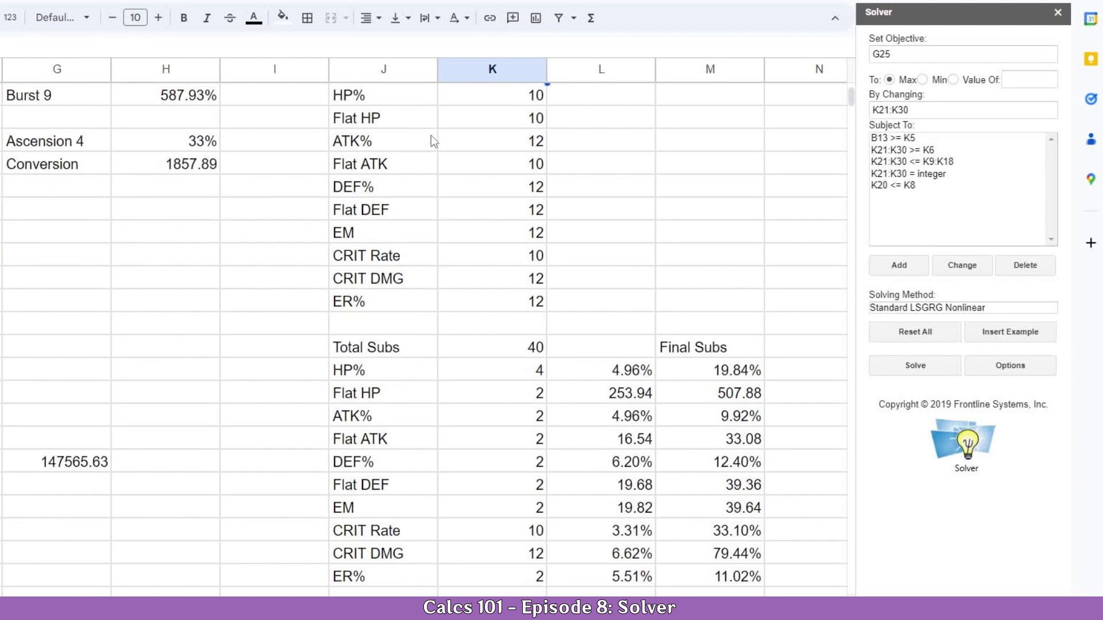
left_click(923, 366)
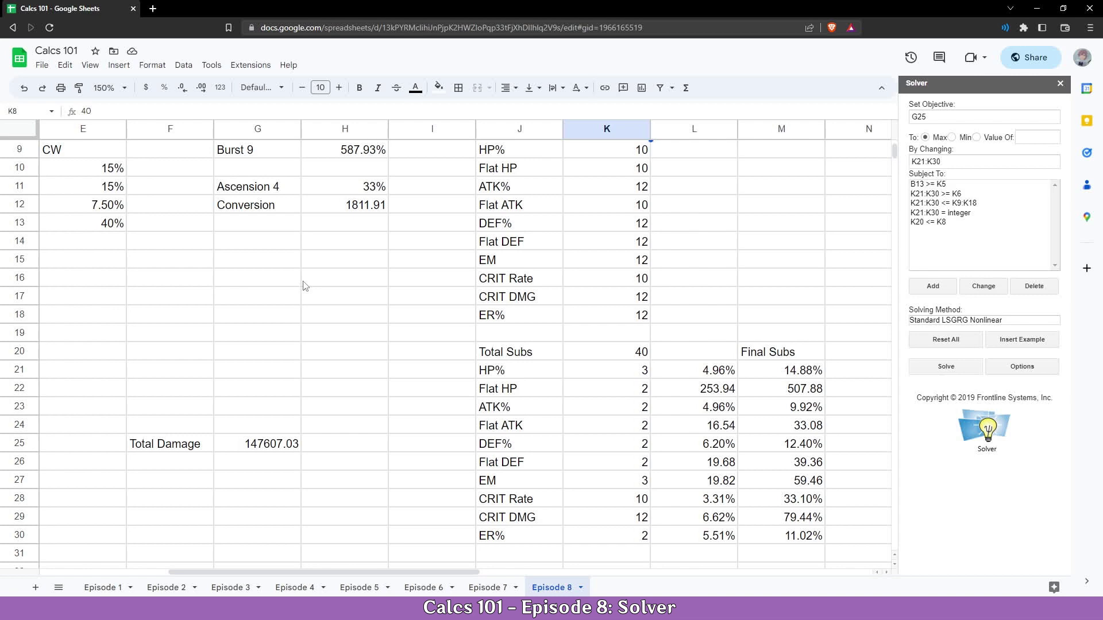
scroll(339, 319, "up", 1)
scroll(339, 319, "up", 2)
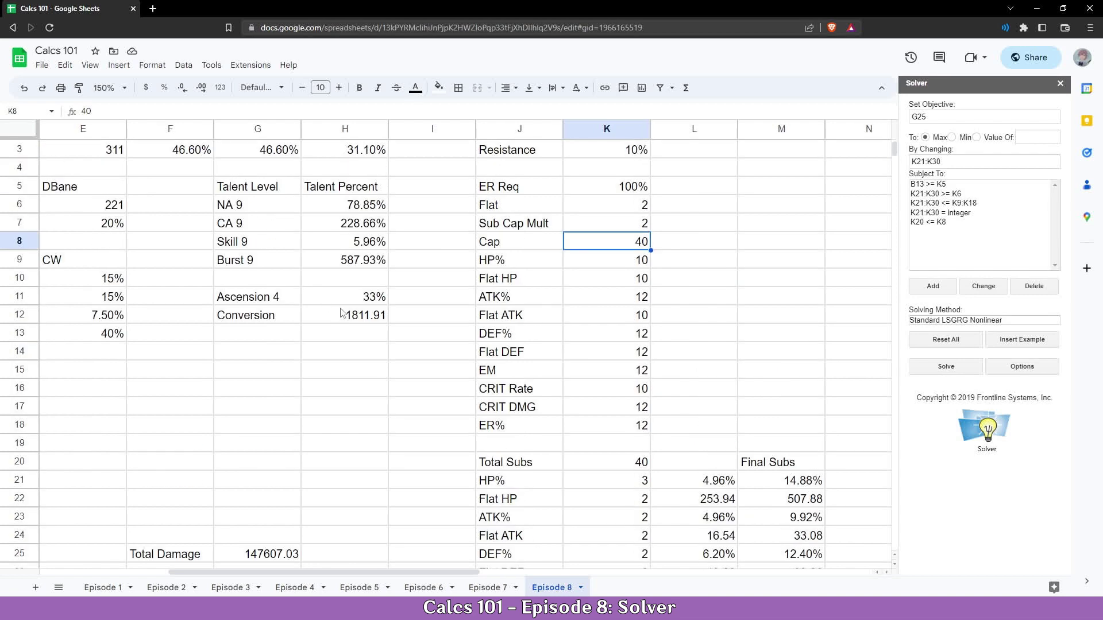
scroll(578, 193, "down", 1)
scroll(578, 193, "up", 1)
mouse_move(453, 573)
left_mouse_down()
mouse_move(327, 574)
mouse_move(454, 574)
left_mouse_up()
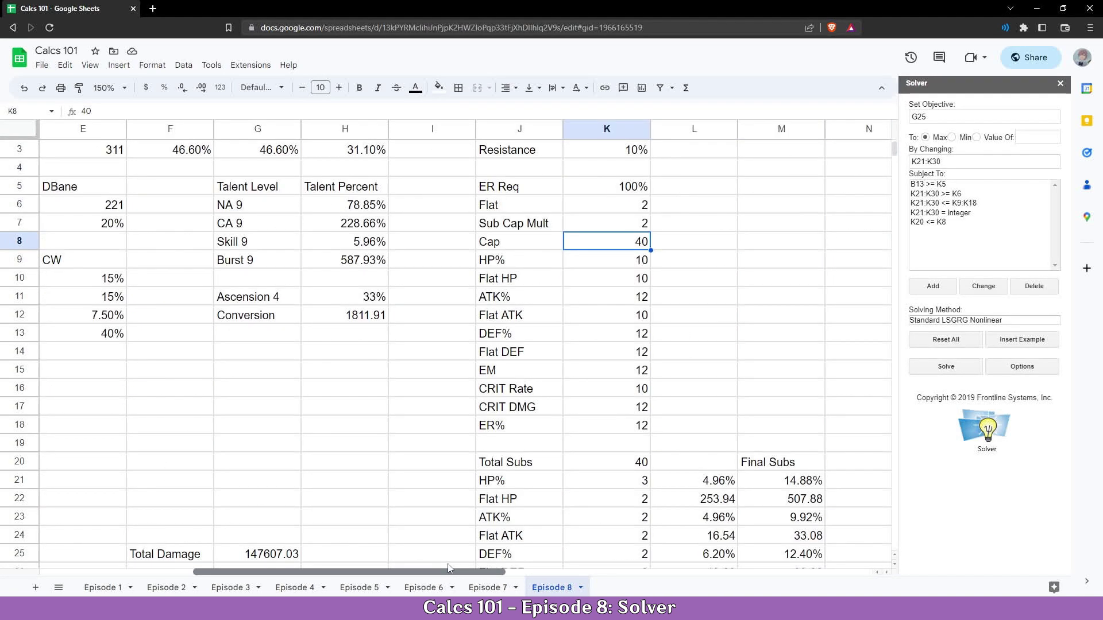
scroll(472, 464, "down", 5)
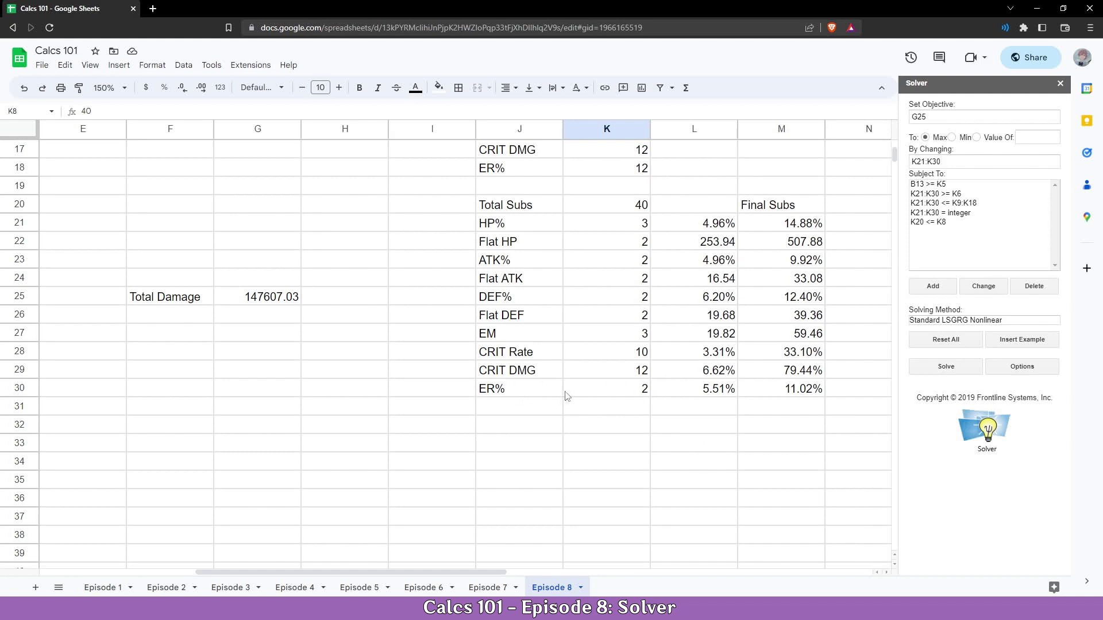
scroll(609, 386, "up", 5)
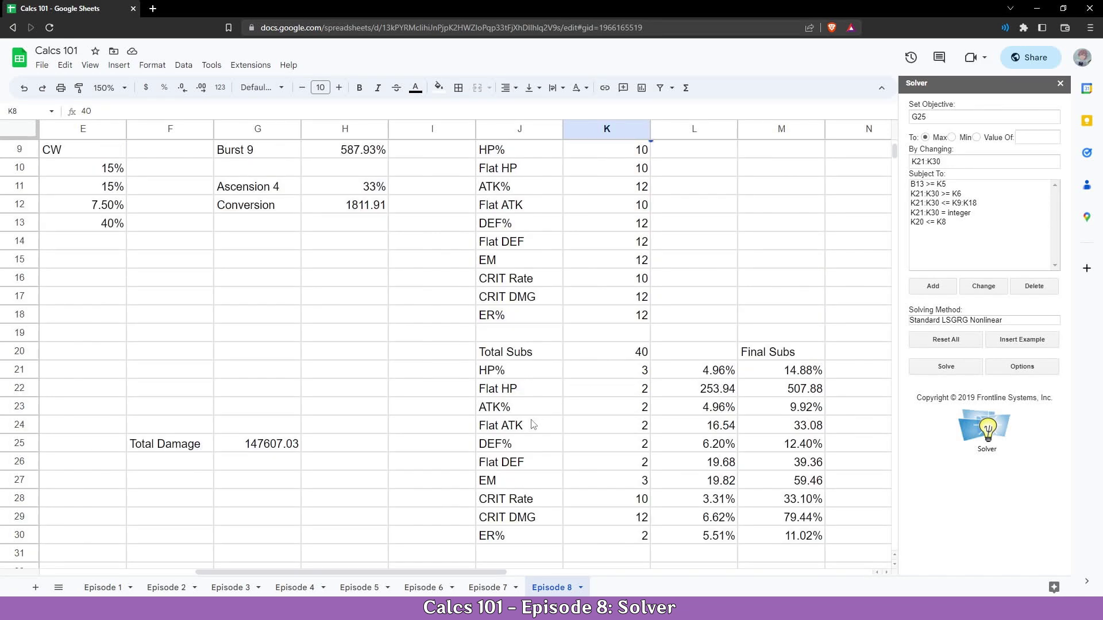
- Set the ER requirement in K5 to 120
left_click(608, 185)
type("120")
key("Return")
- Re-solve and review the result: 4 ER% substats, 122.04% ER, total damage 142749.90
scroll(582, 190, "down", 2)
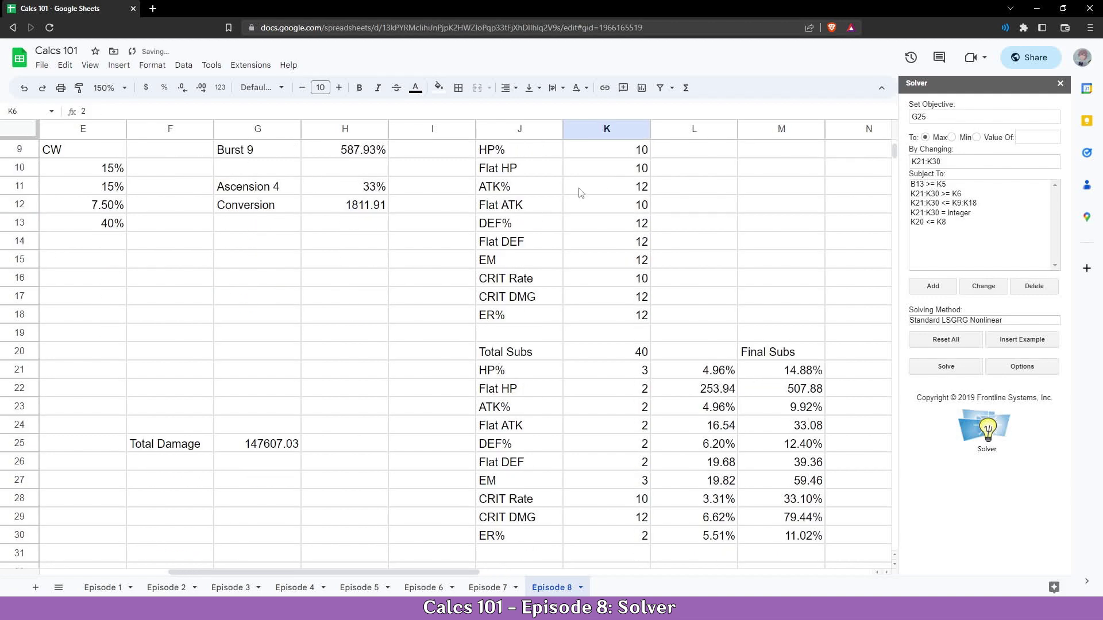
left_click(937, 366)
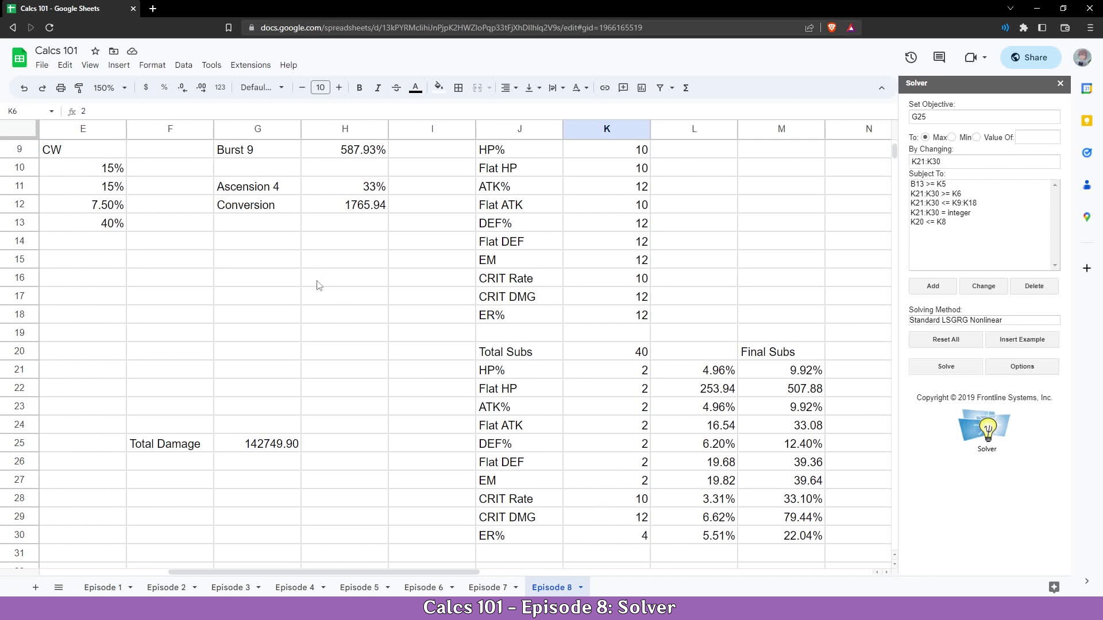
scroll(314, 344, "up", 2)
scroll(345, 336, "up", 1)
left_click_drag(435, 573, 305, 574)
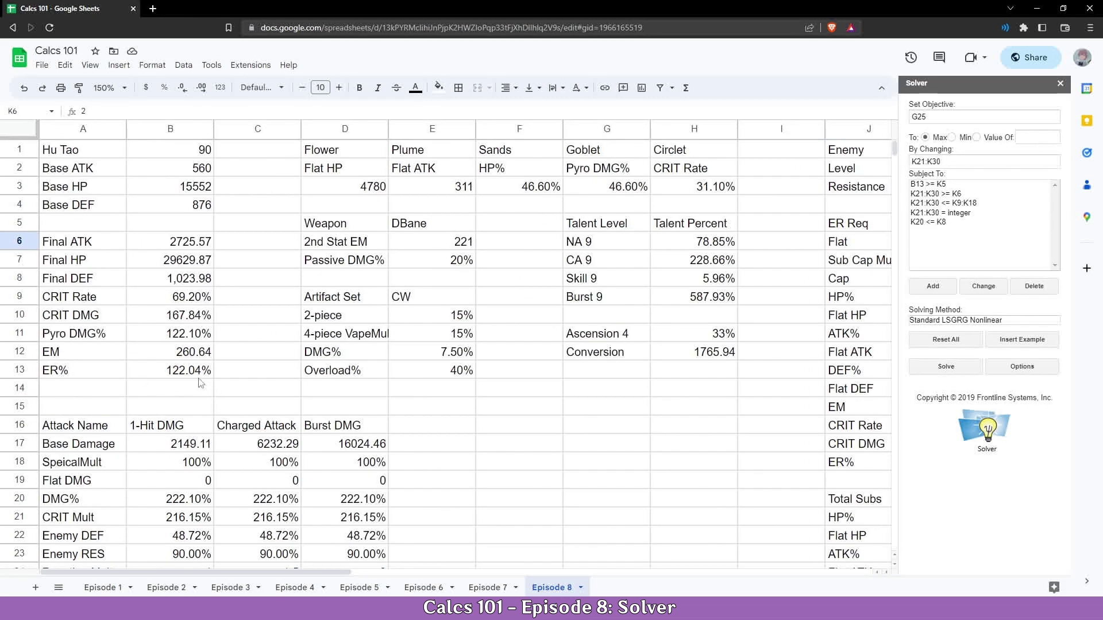
scroll(568, 406, "down", 4)
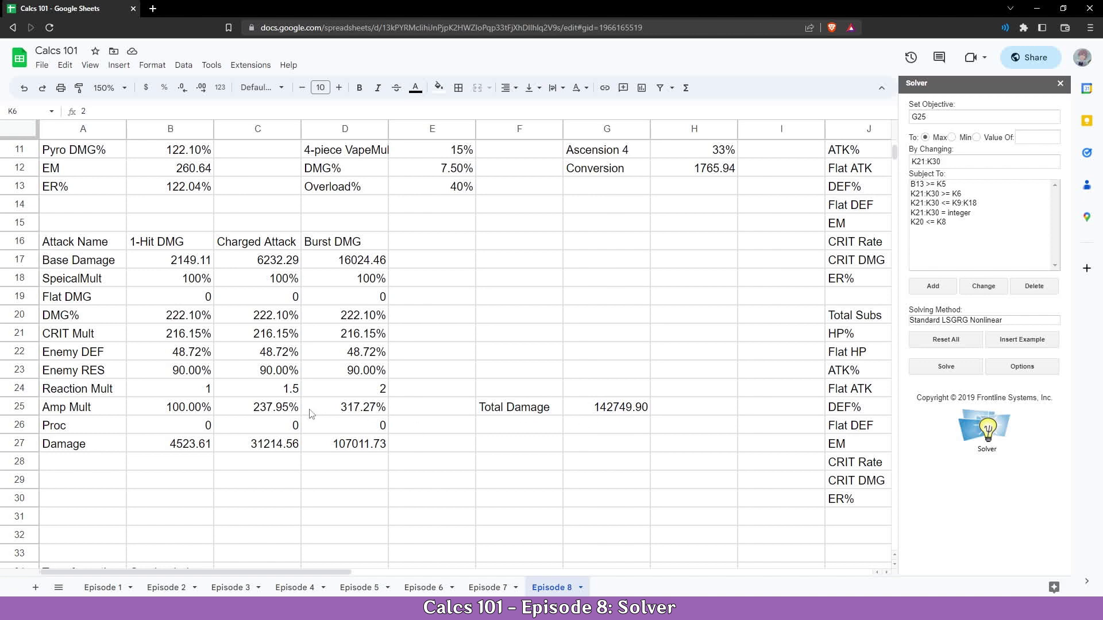
scroll(8, 270, "up", 3)
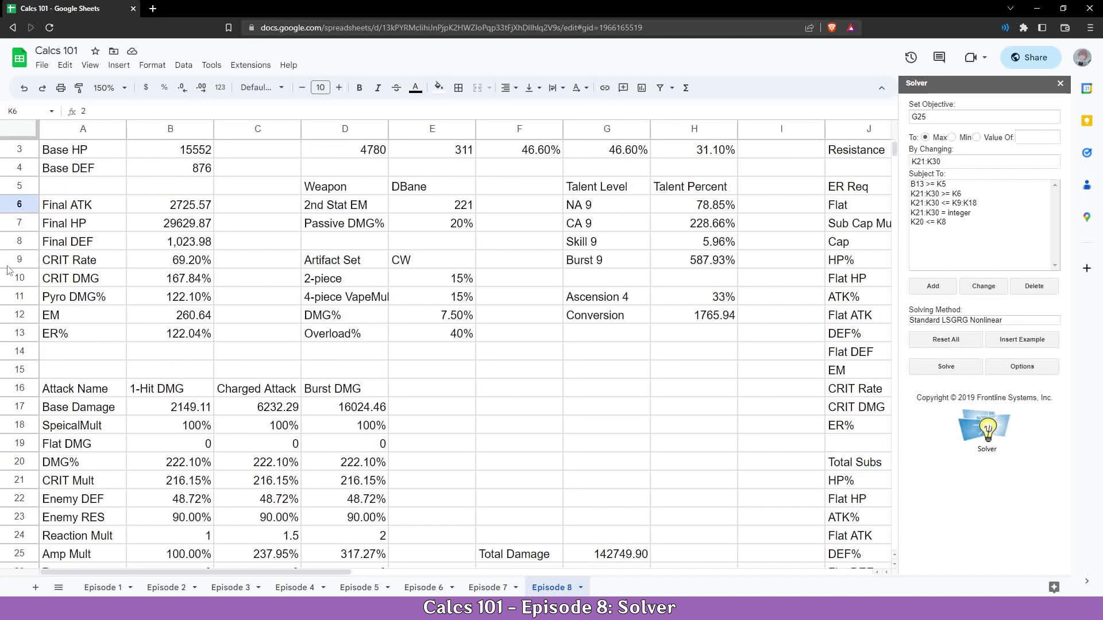
- Go to discord.gg/keqing to open the KQM Discord server invite
type("discord.gg")
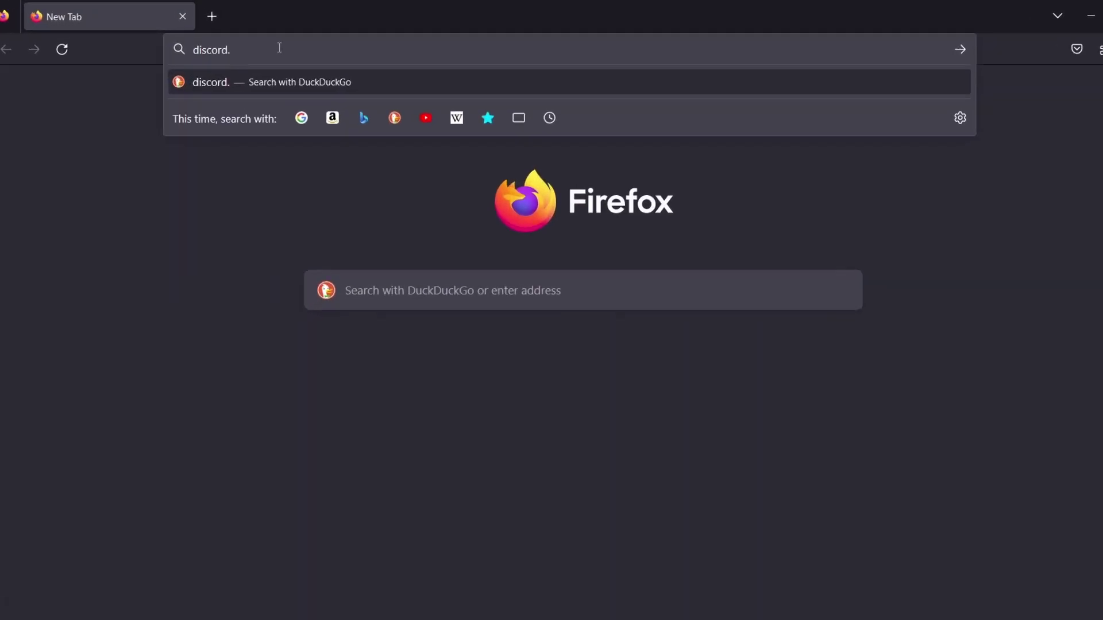
type("/keqing")
key("Return")
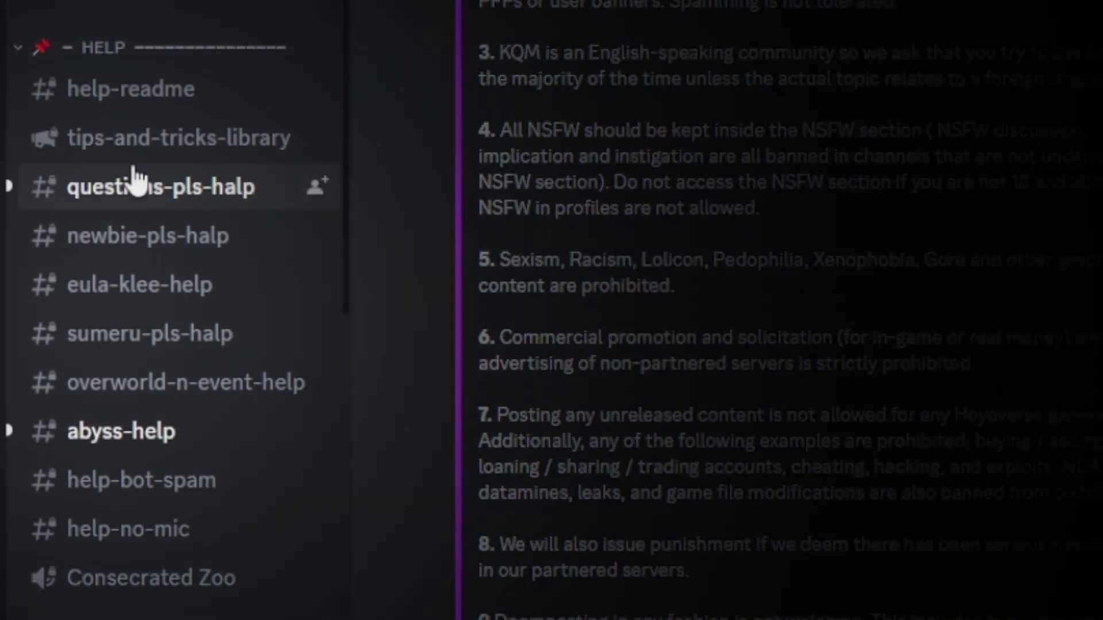
- Open the questions-pls-halp channel in the KQM server and browse its channel list
left_click(136, 196)
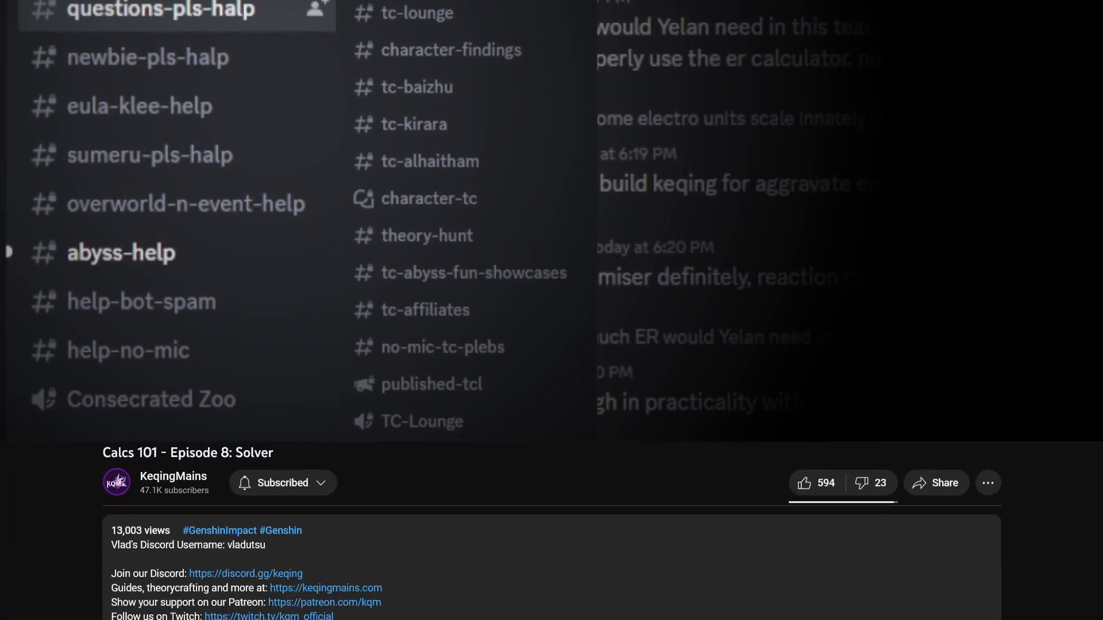
scroll(551, 311, "down", 1)
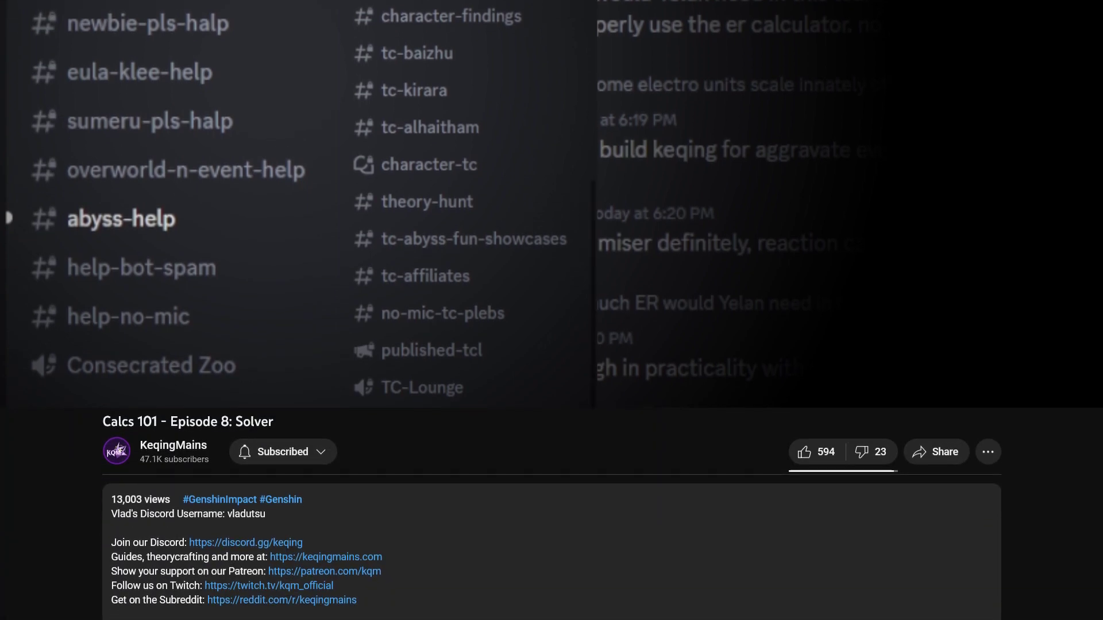